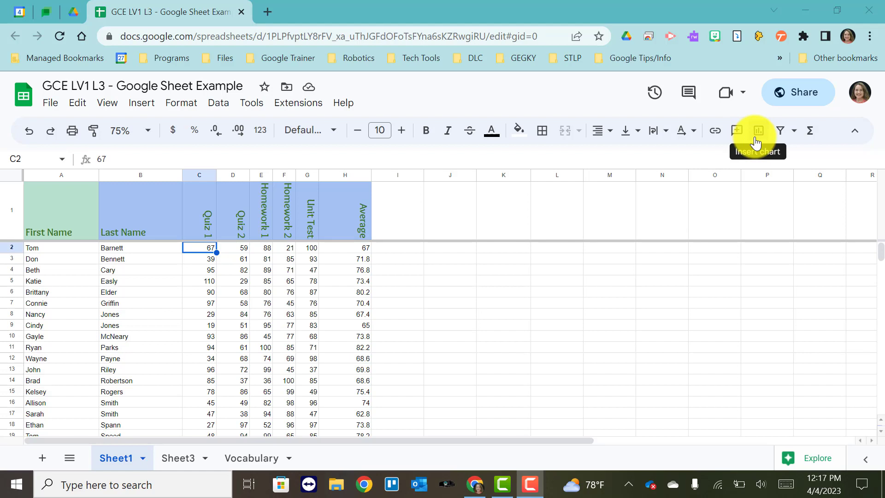
left_click(143, 106)
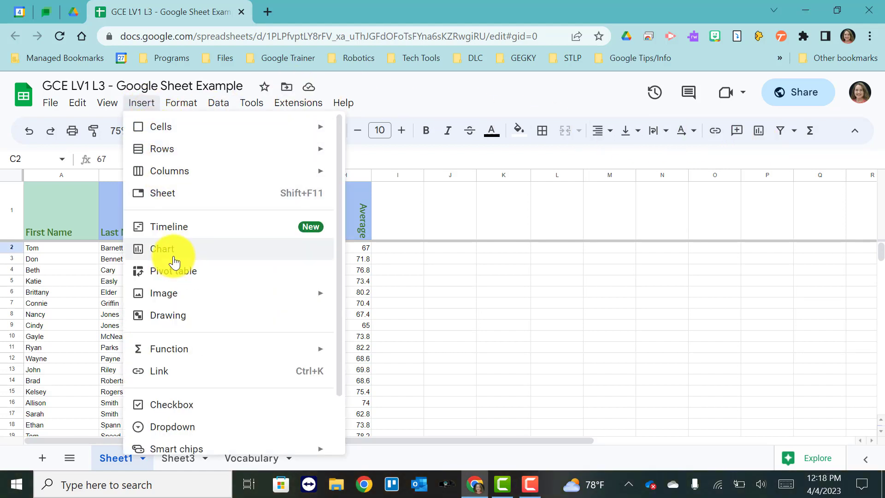
left_click(605, 224)
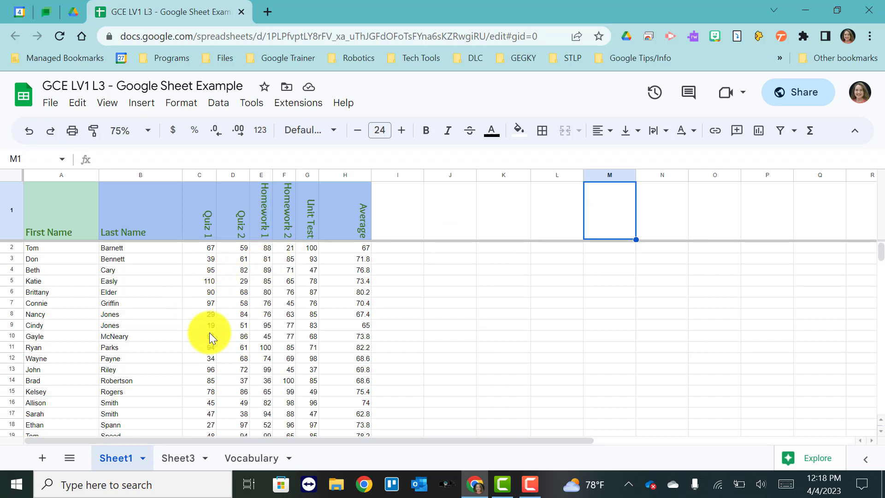
left_click(204, 346)
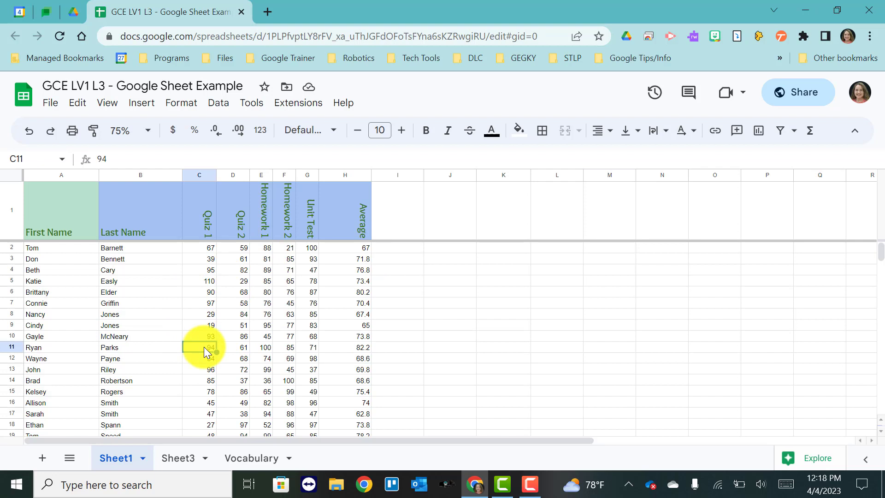
left_click(757, 132)
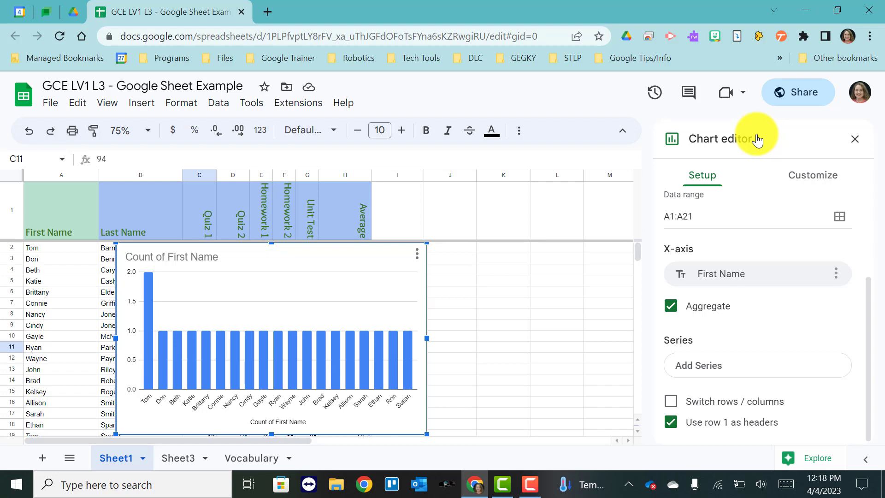
key("Delete")
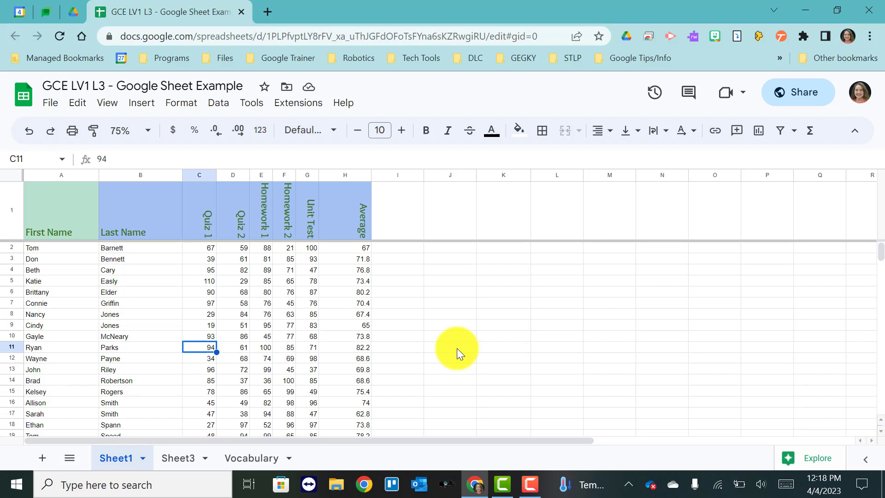
Step: Select the First Name and Average columns, insert a chart from them, and move the chart beside the names
left_click(50, 178)
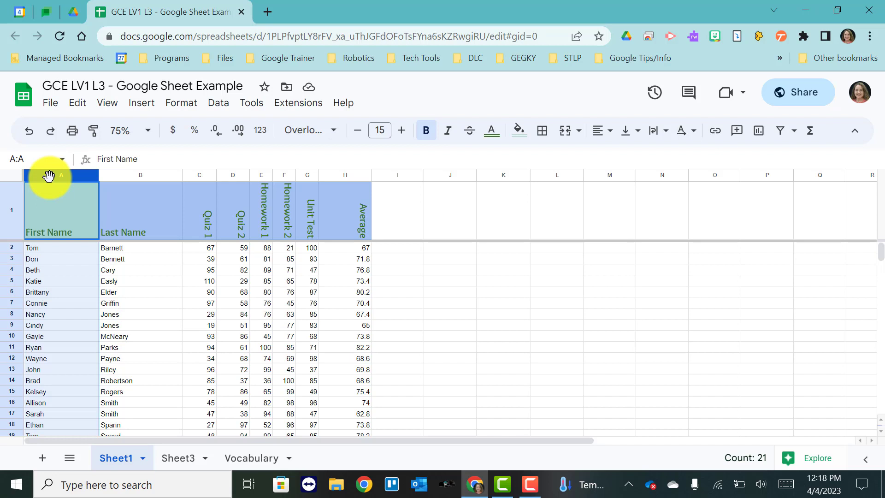
left_click(338, 173)
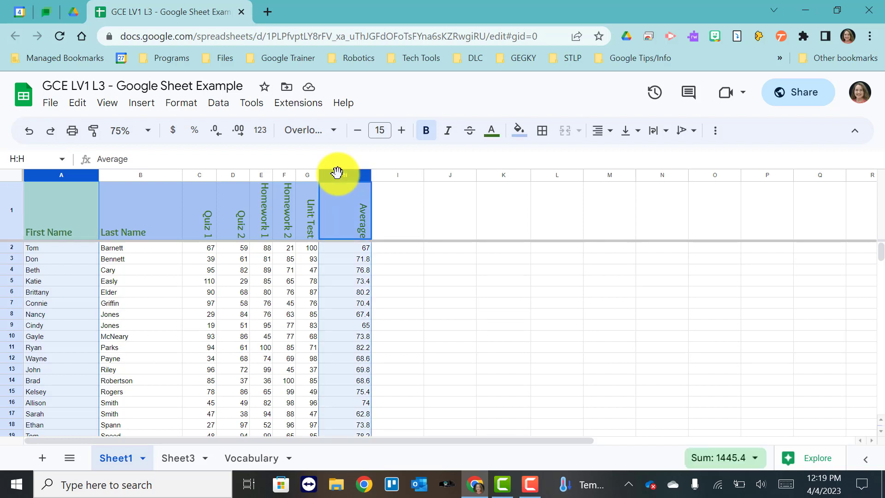
left_click(716, 131)
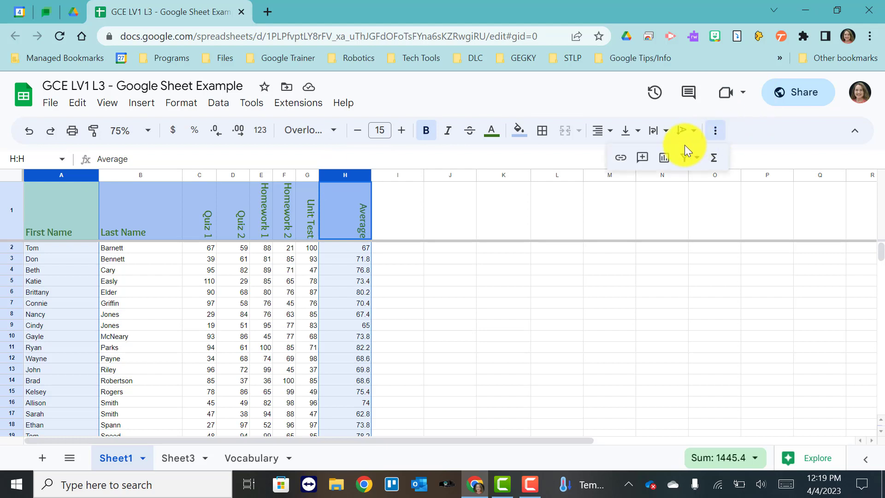
left_click(666, 163)
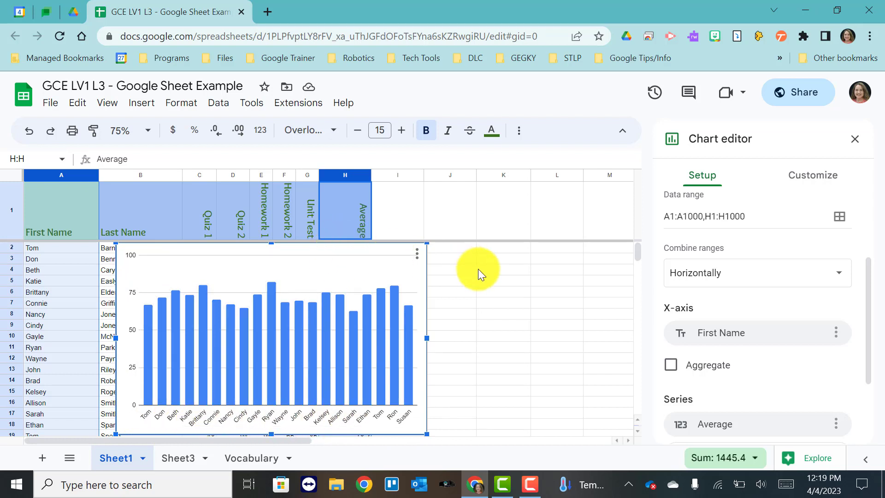
left_click_drag(308, 250, 403, 248)
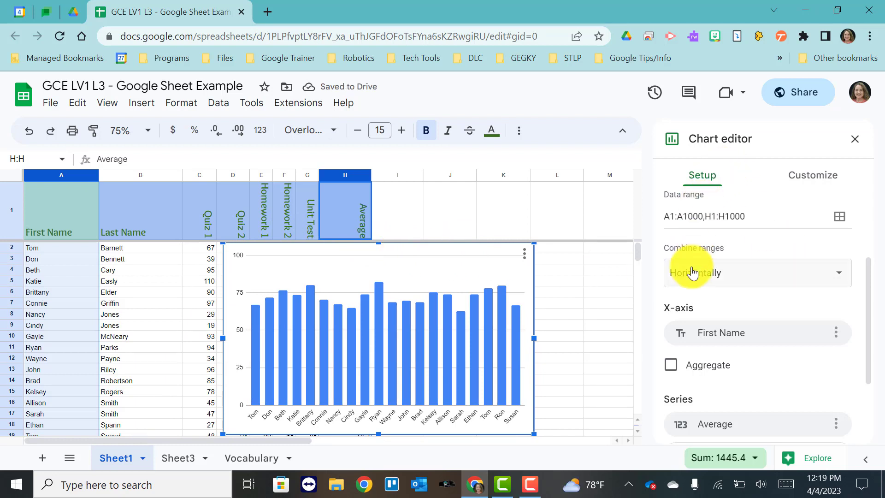
Step: Change the chart type to a line chart
scroll(723, 237, "up", 3)
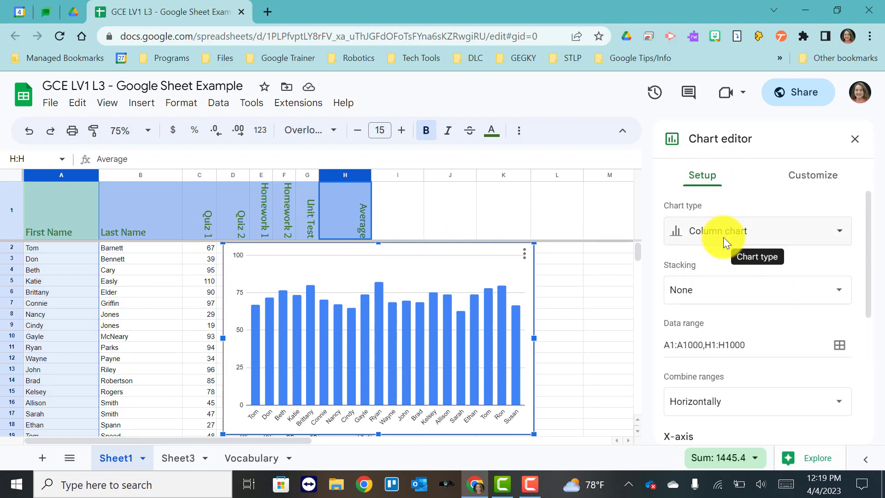
left_click(723, 237)
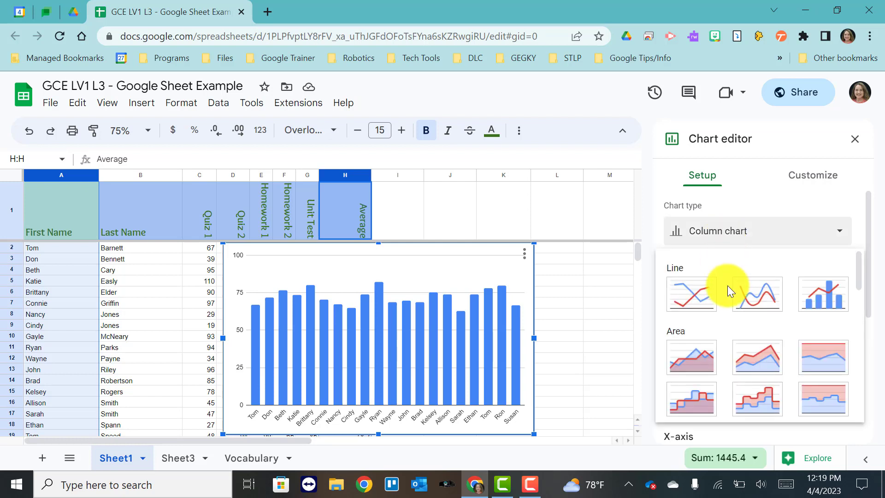
left_click(698, 297)
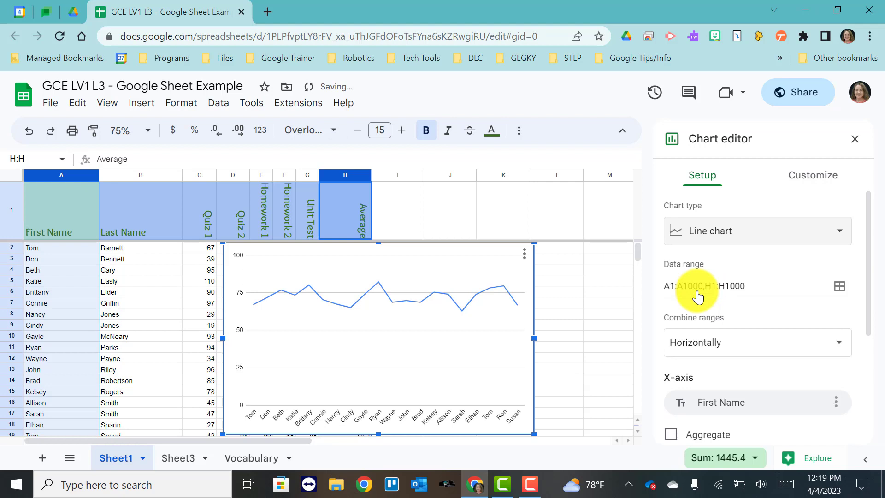
Step: Change the chart type to a bar chart
left_click(726, 226)
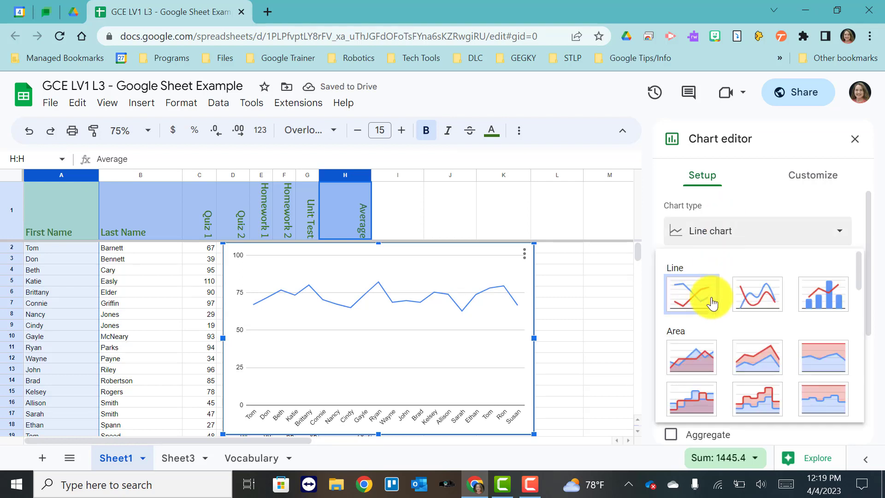
scroll(712, 304, "down", 3)
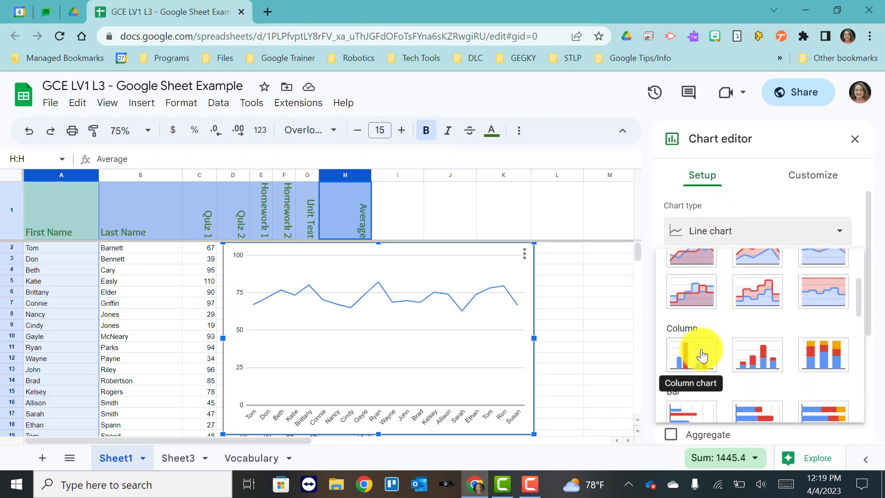
scroll(699, 353, "down", 2)
left_click(685, 347)
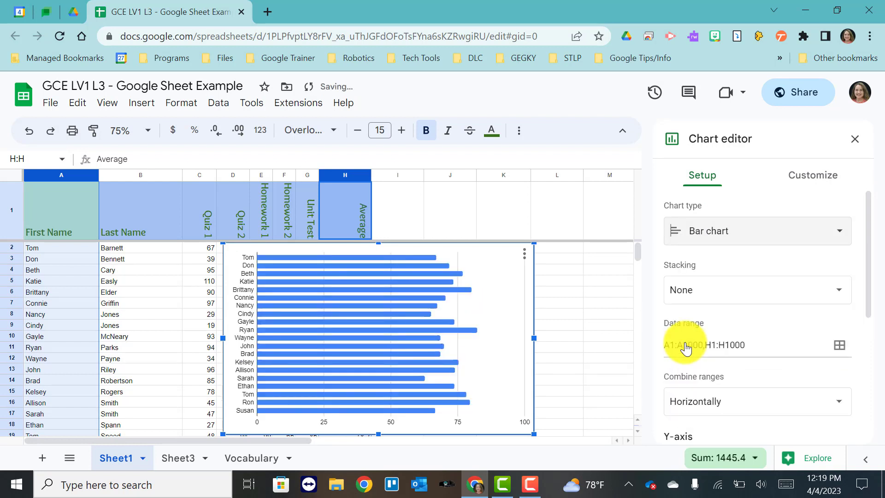
Step: Change the chart type to a pie chart
scroll(685, 346, "down", 1)
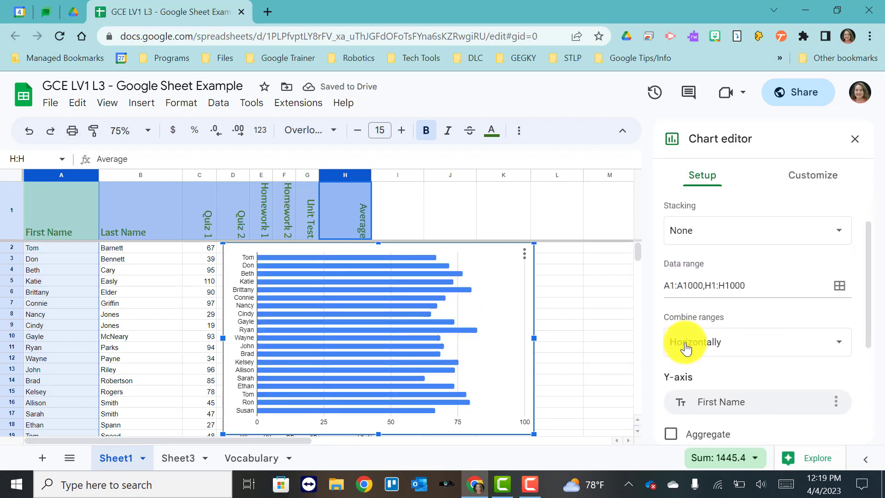
scroll(686, 346, "up", 1)
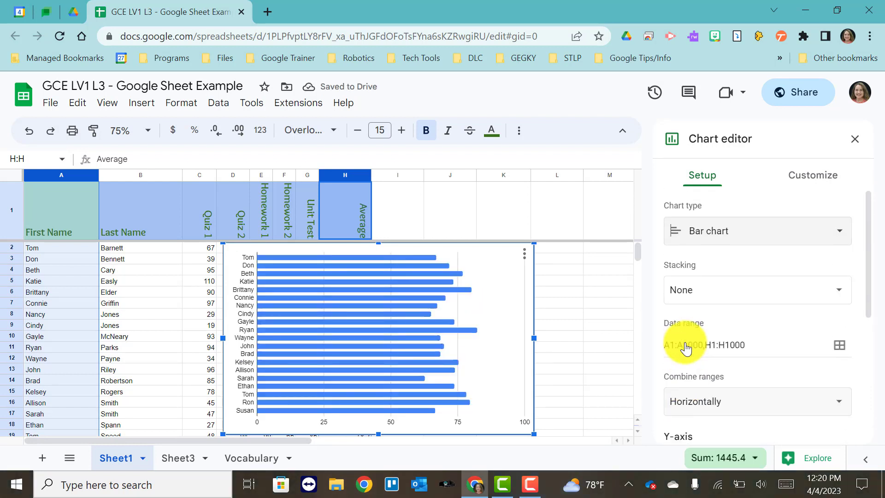
left_click(705, 232)
scroll(717, 336, "down", 4)
scroll(717, 335, "down", 1)
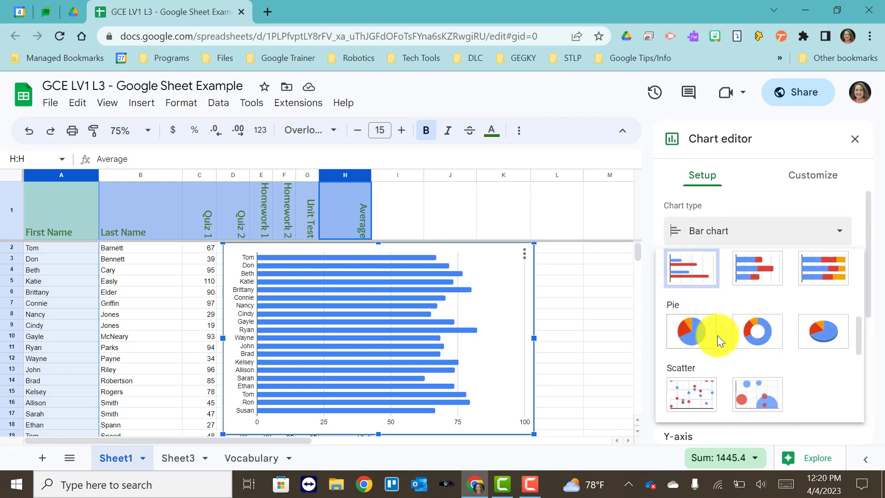
left_click(697, 334)
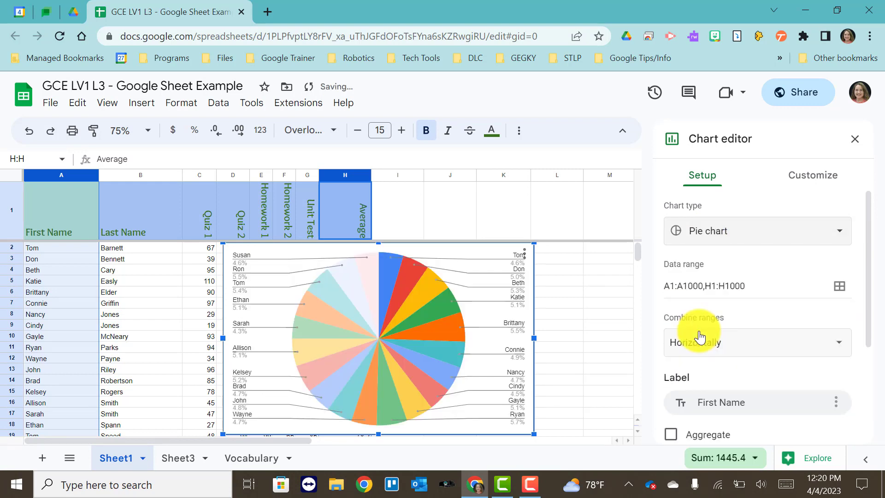
Step: Change the chart type back to a column chart
left_click(701, 234)
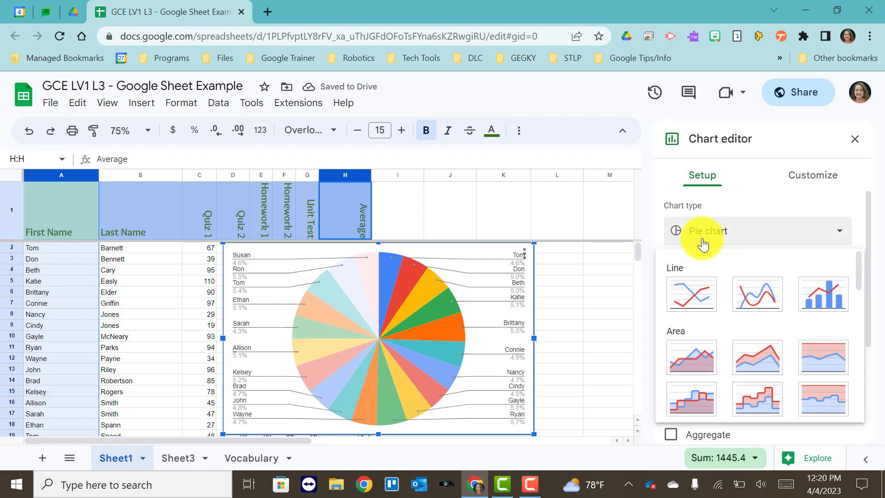
scroll(705, 296, "down", 5)
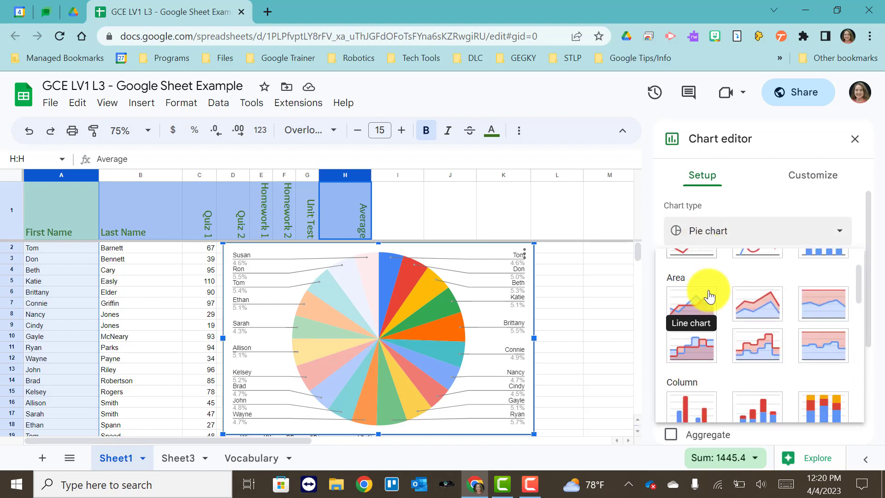
left_click(698, 345)
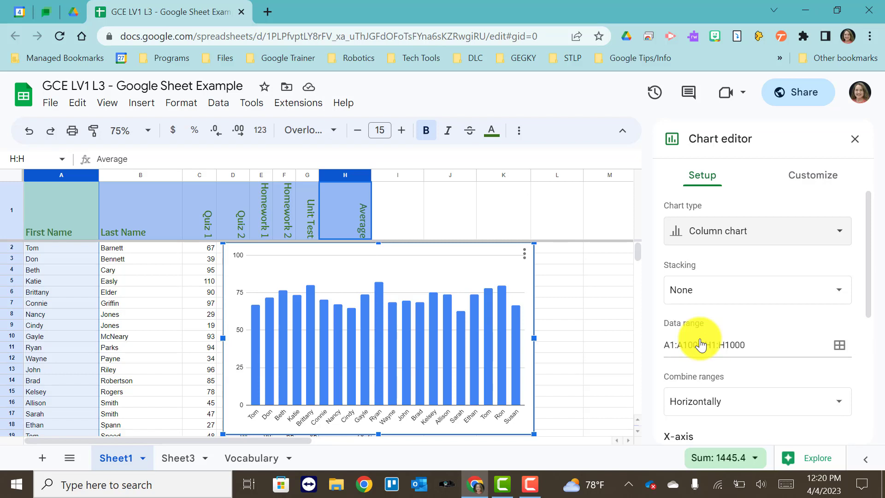
Step: Examine the stacking options and the remaining chart setup settings
left_click(767, 296)
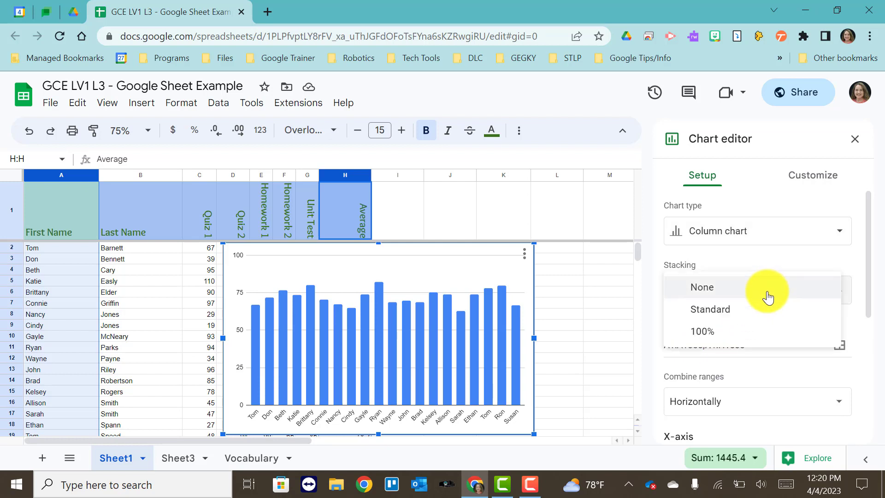
left_click(699, 290)
scroll(696, 303, "down", 2)
scroll(697, 304, "down", 1)
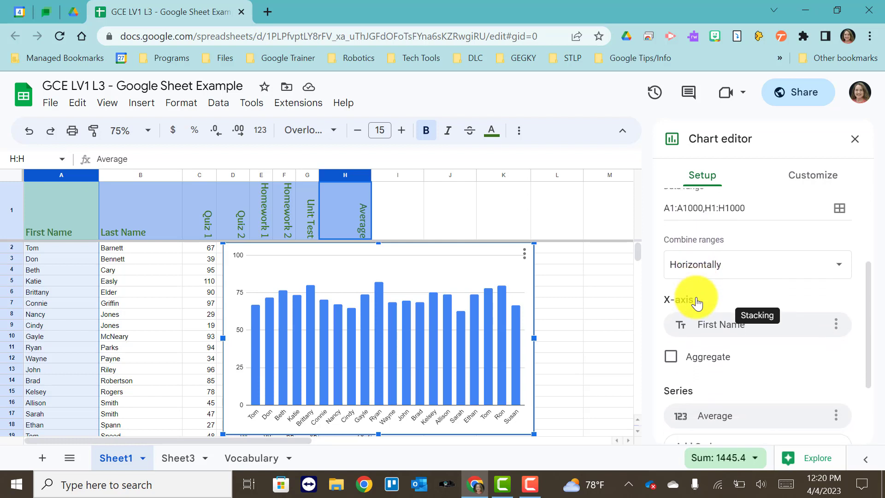
scroll(694, 339, "down", 2)
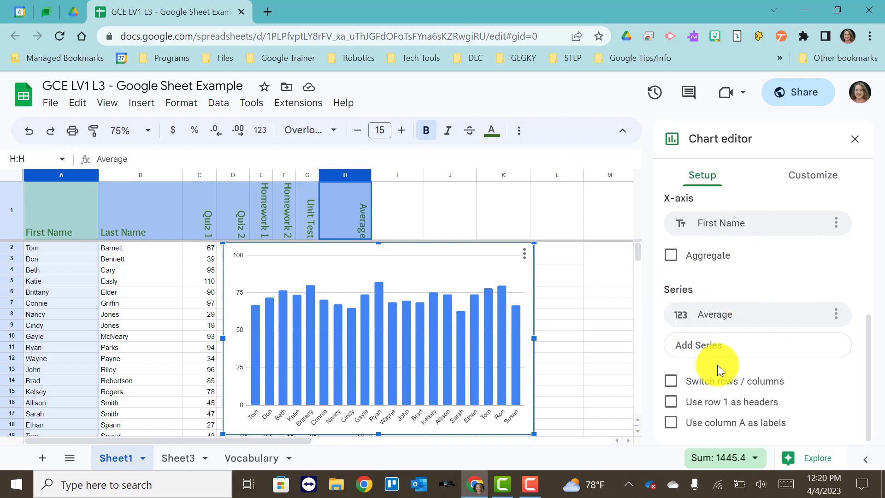
scroll(719, 350, "up", 1)
scroll(760, 276, "up", 4)
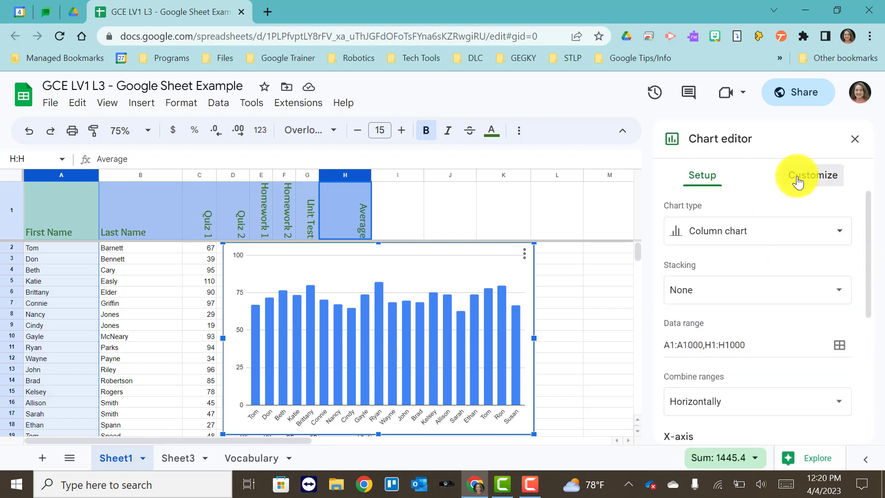
Step: Set the chart's background color to light orange in the chart style customization
left_click(798, 180)
left_click(718, 206)
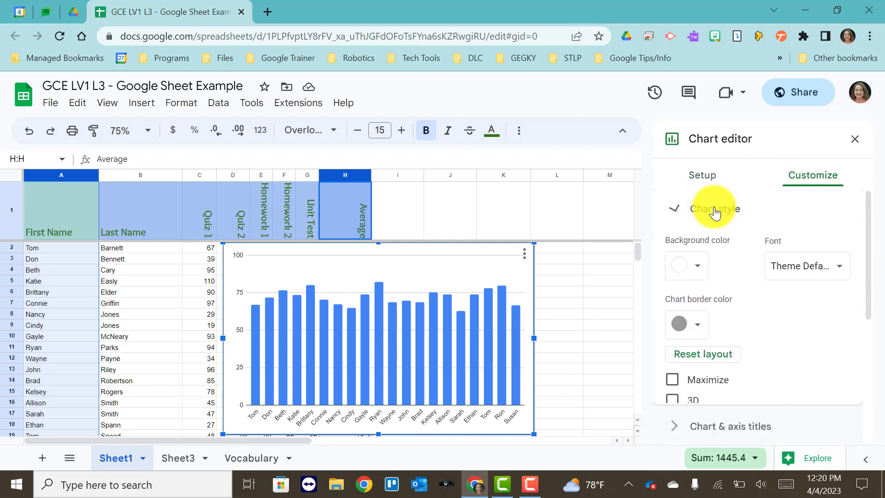
left_click(695, 270)
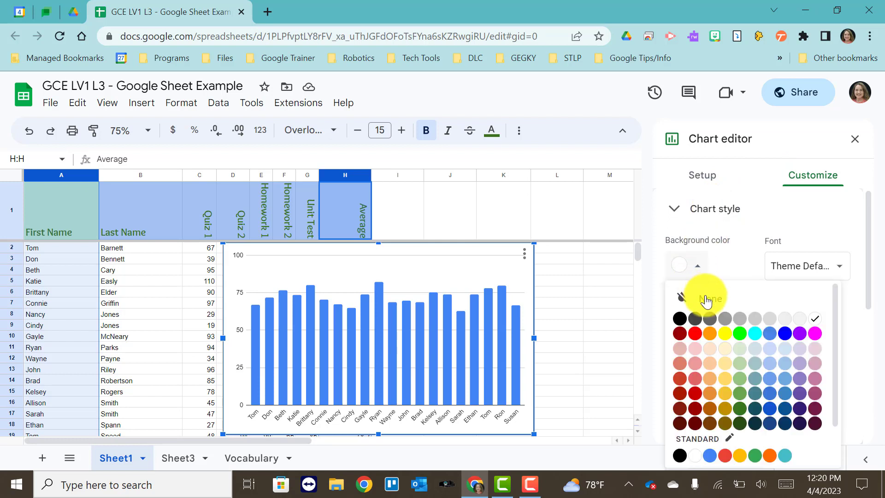
left_click(711, 351)
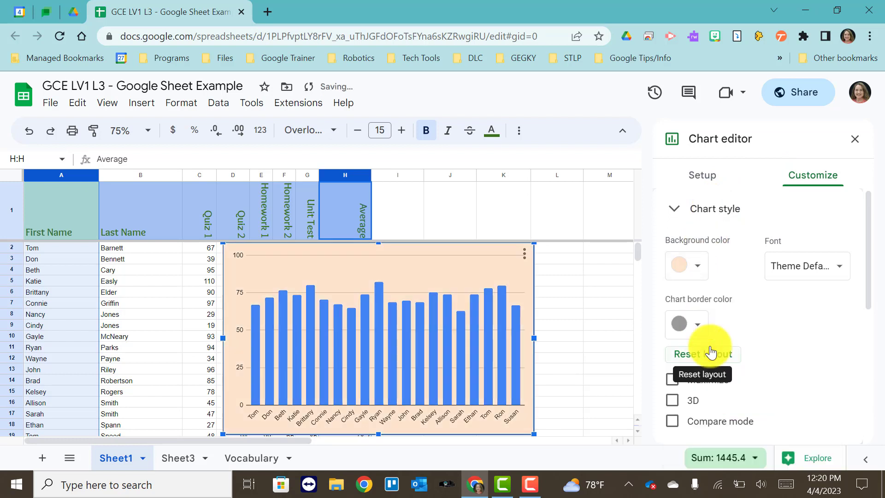
Step: Set the chart font to Wide and the chart border color to green
left_click(795, 266)
left_click(804, 353)
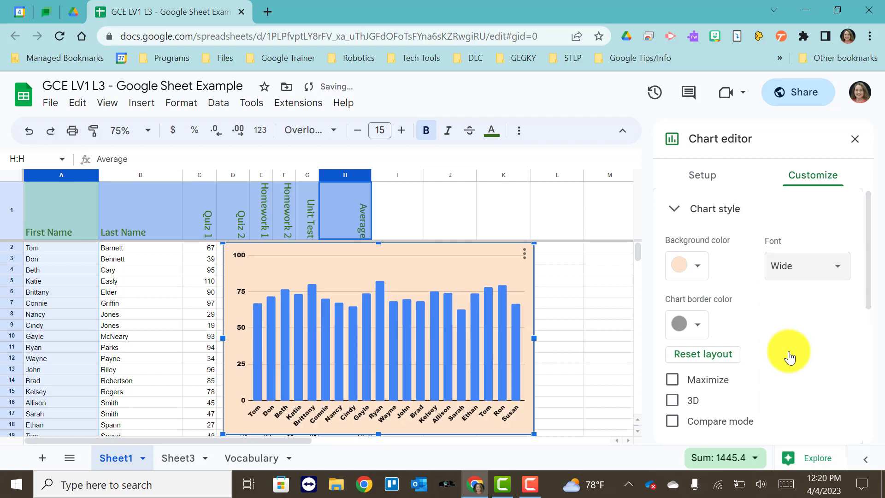
left_click(698, 324)
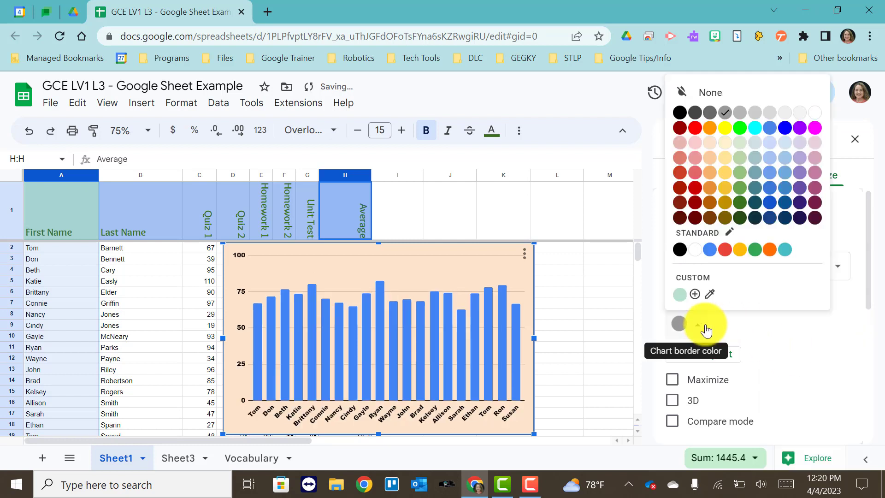
left_click(741, 186)
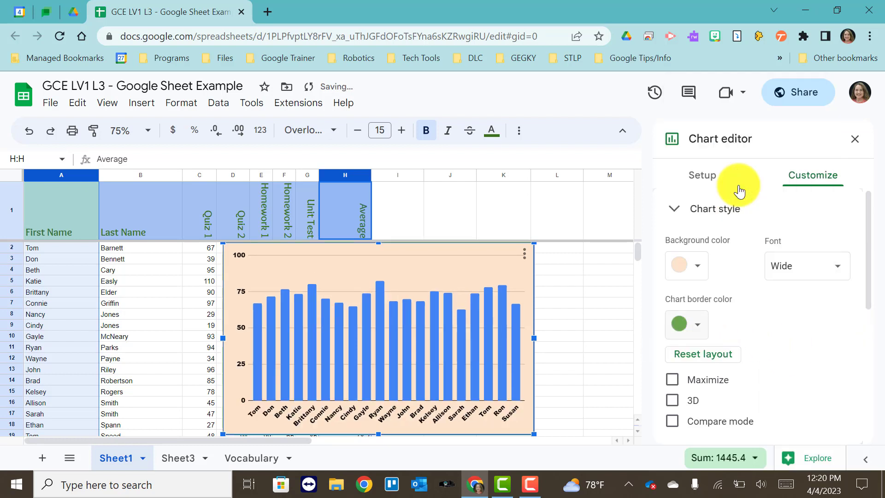
Step: Turn on the 3D option for the chart
scroll(759, 308, "down", 1)
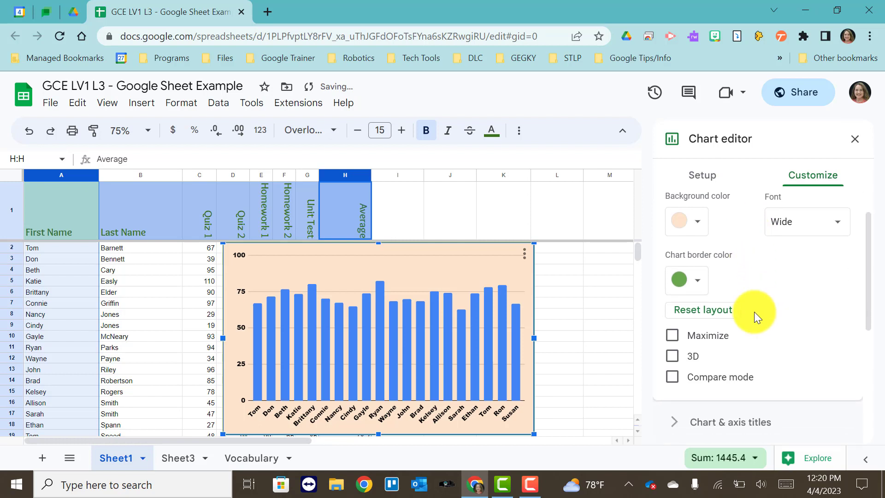
left_click(672, 357)
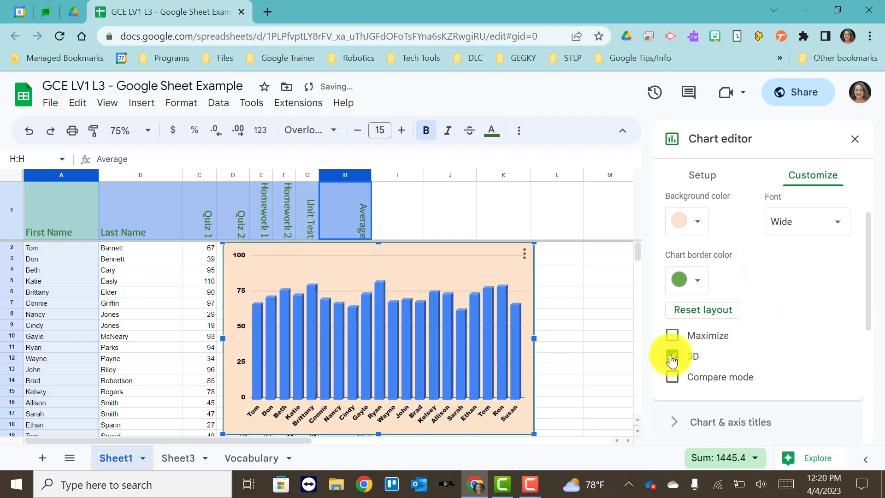
Step: Enter "Class Average" as the chart title text
scroll(770, 353, "down", 2)
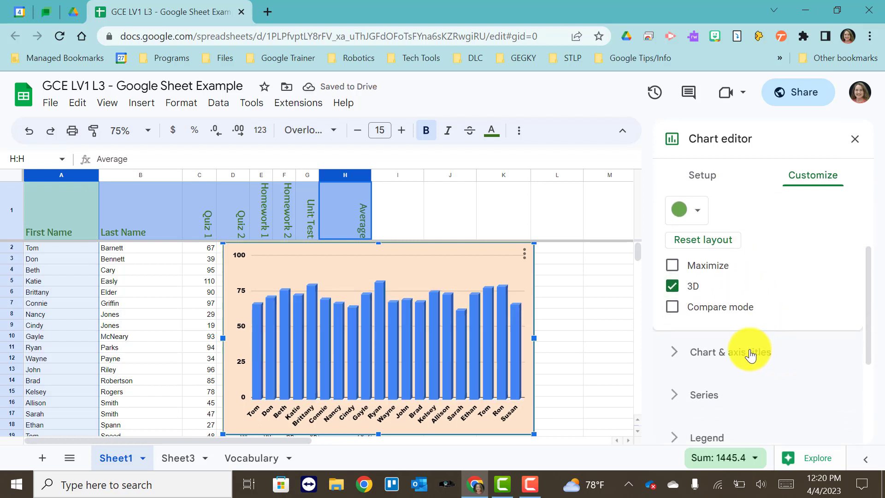
left_click(760, 364)
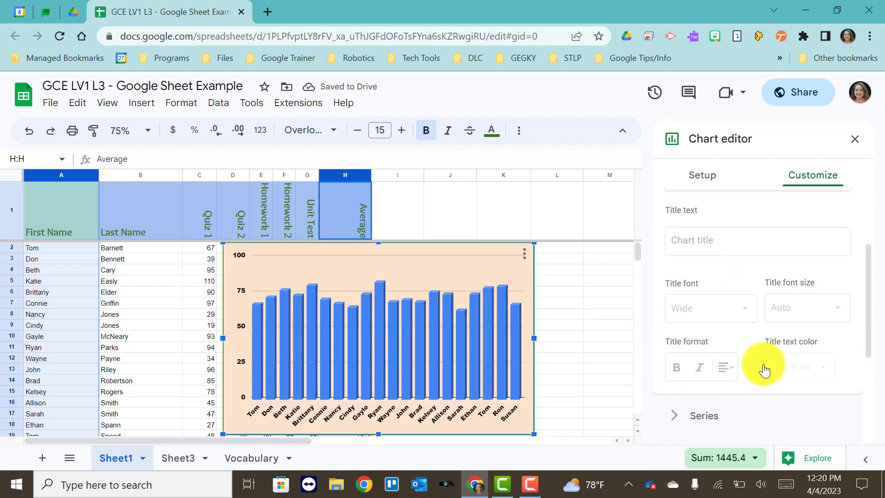
left_click(698, 247)
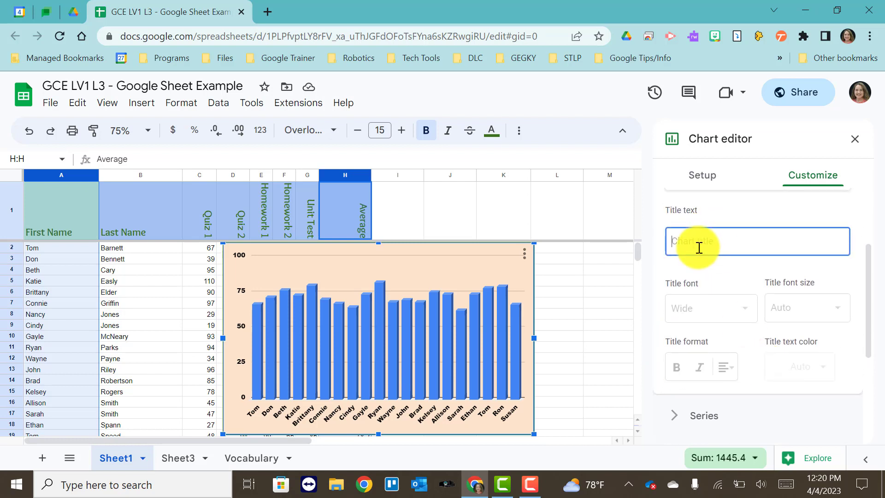
type("Class Average")
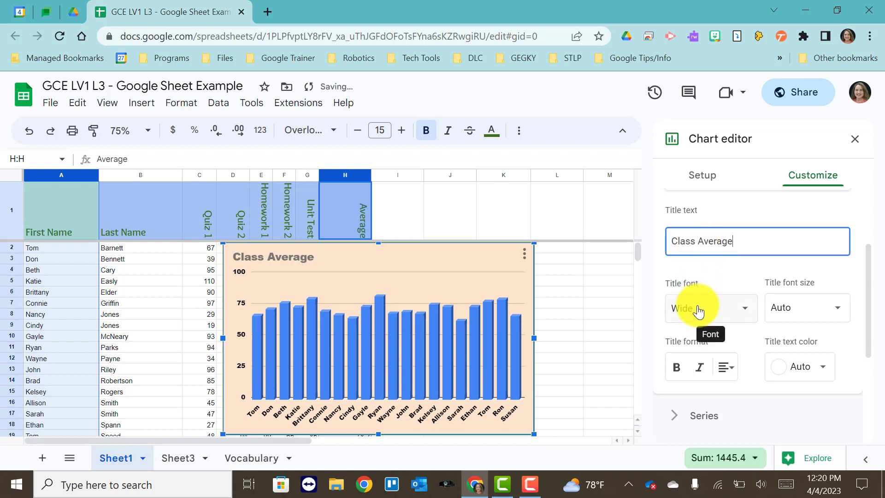
Step: Format the chart title with the Wide font, font size 14 and a dark blue text color
left_click(743, 307)
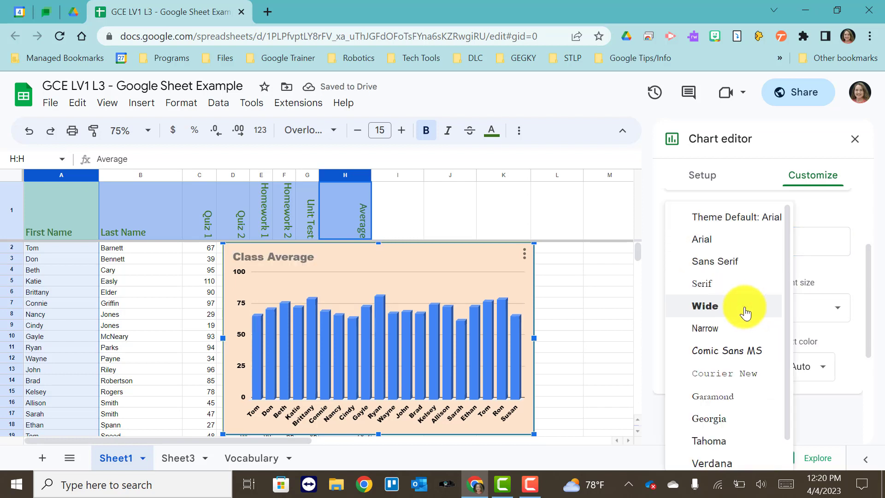
left_click(714, 304)
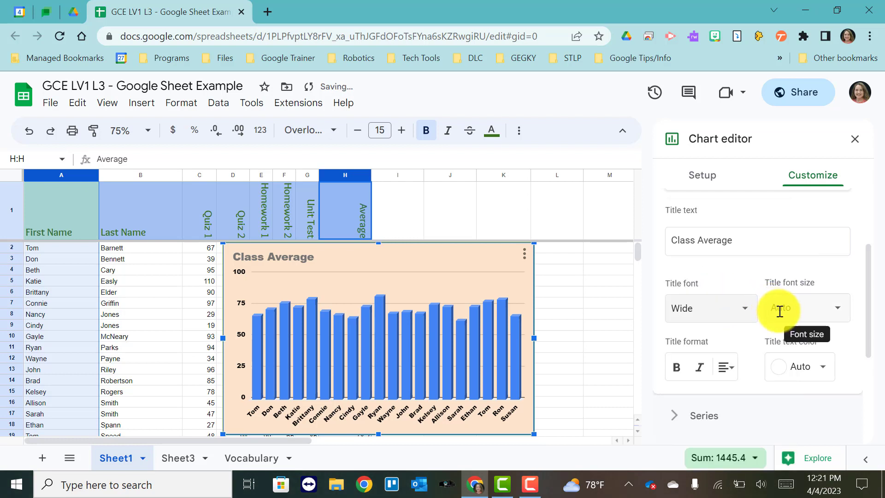
left_click(780, 311)
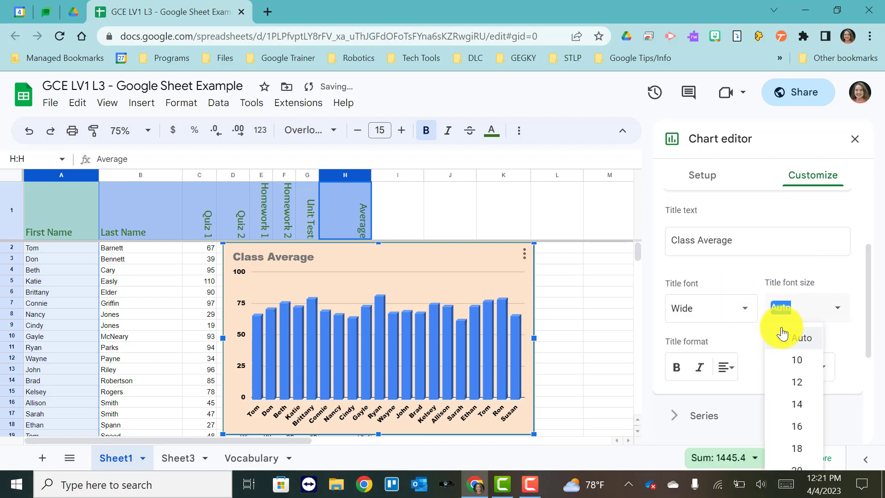
left_click(783, 410)
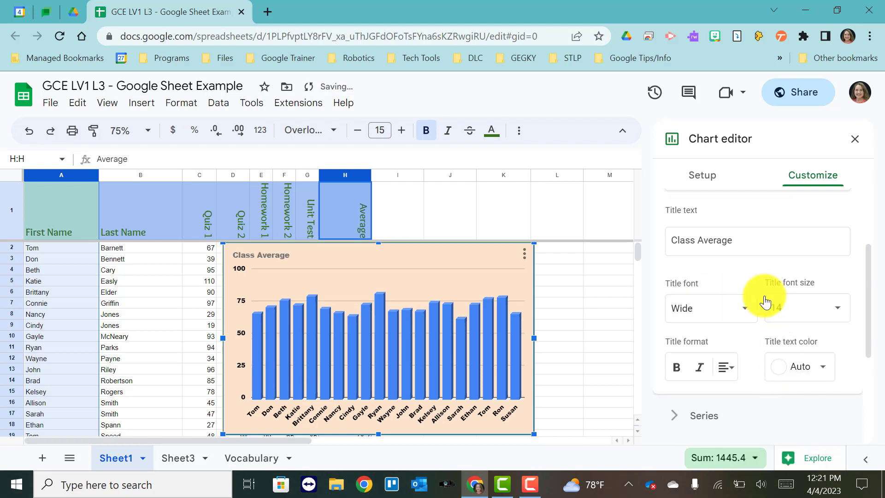
left_click(791, 368)
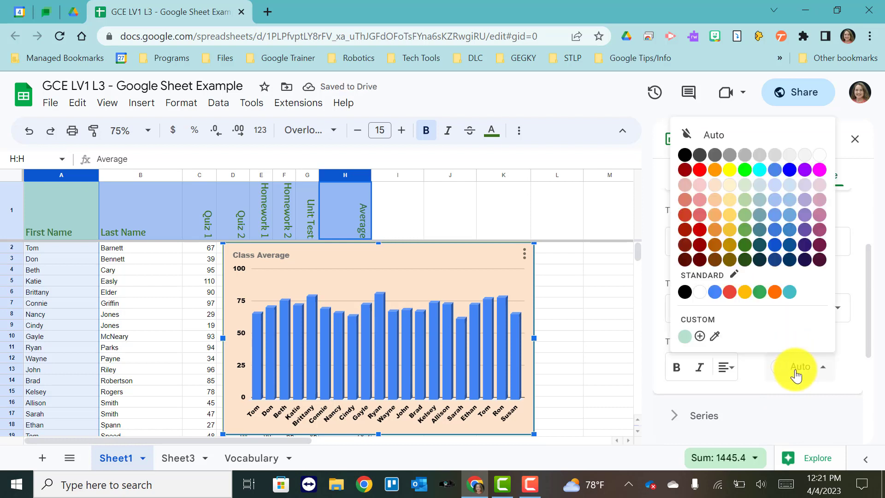
left_click(803, 261)
Step: Set the horizontal axis title to "Names"
scroll(779, 265, "down", 3)
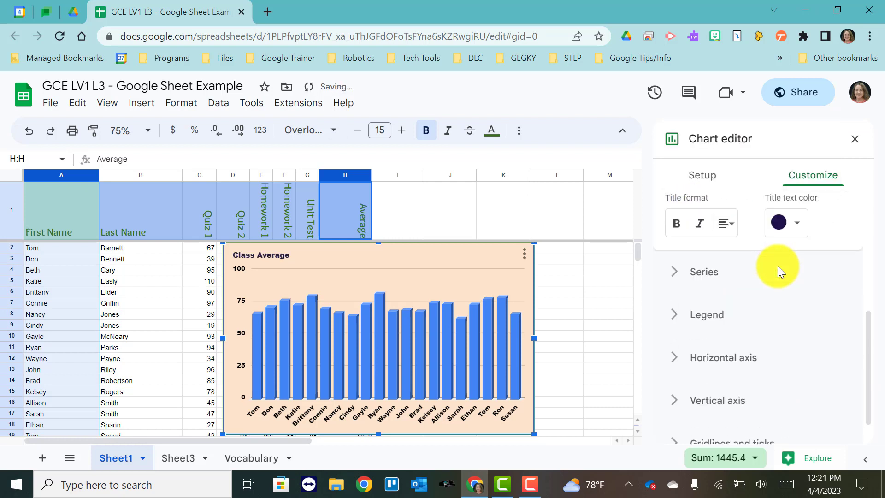
scroll(777, 251, "up", 3)
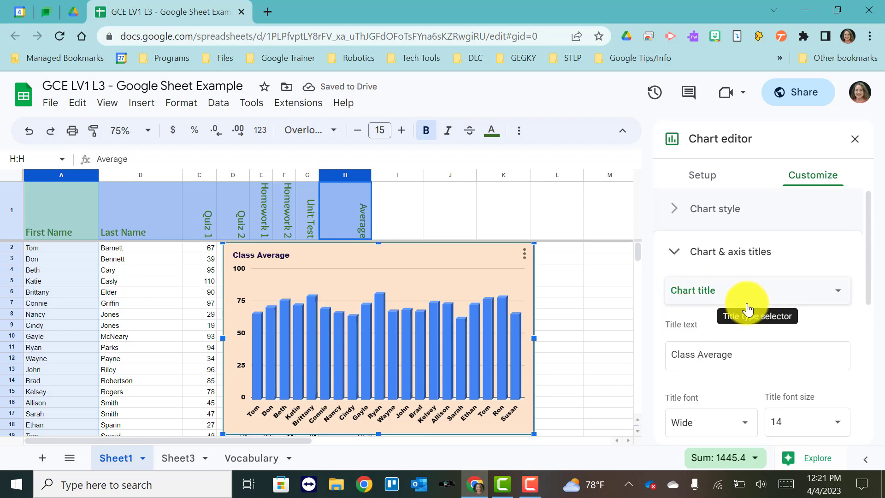
left_click(764, 302)
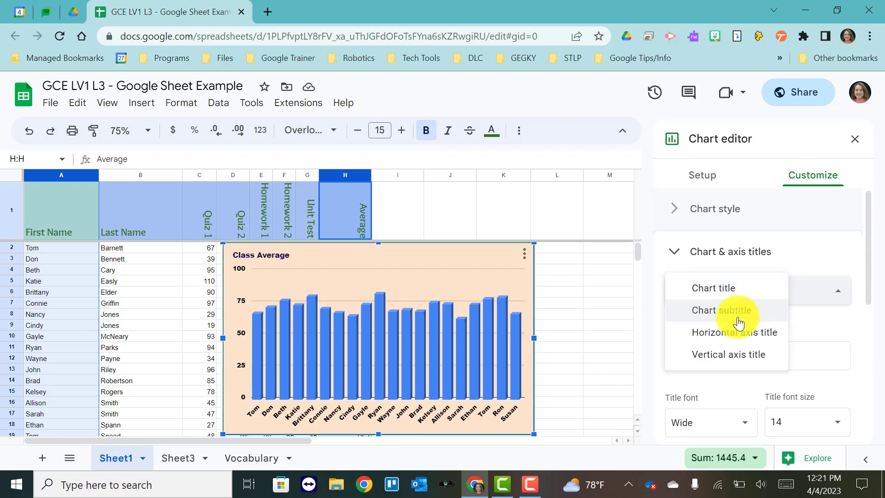
left_click(729, 333)
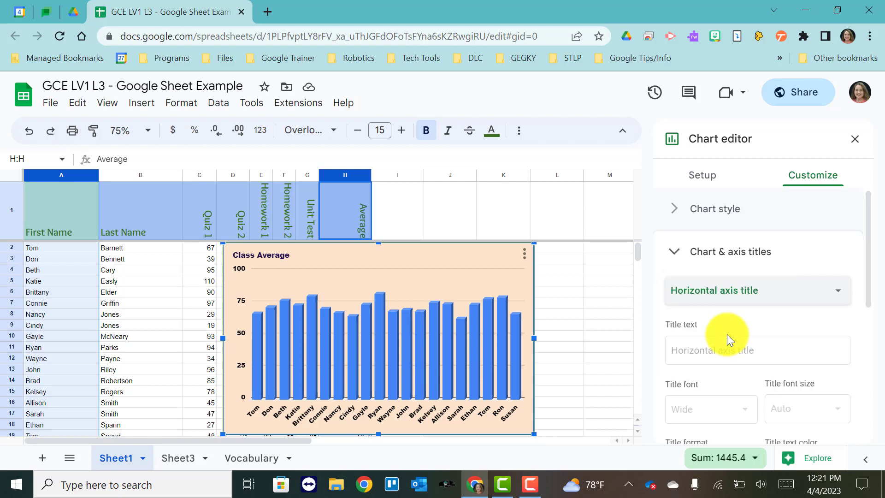
left_click(703, 348)
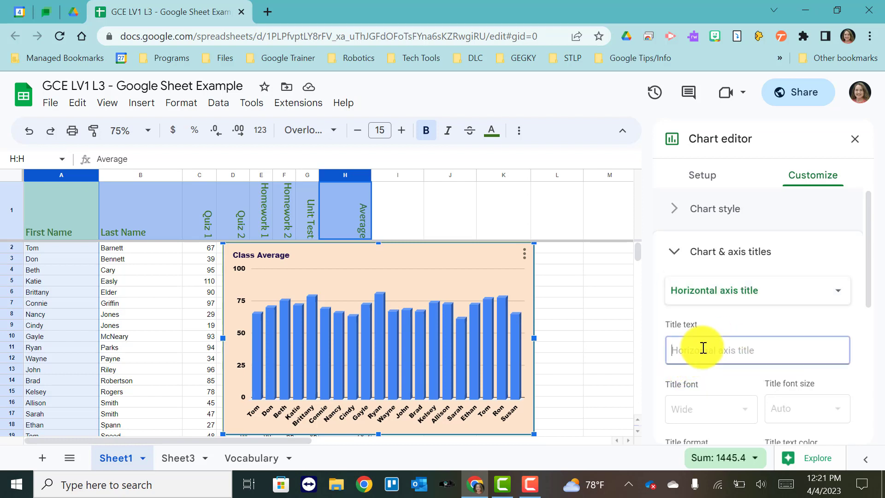
type("Names")
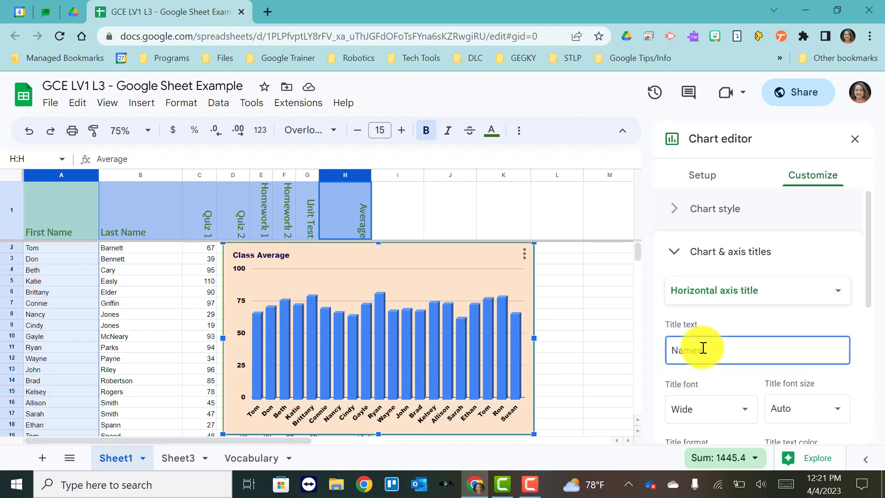
Step: Set the vertical axis title to "Average"
scroll(705, 318, "down", 3)
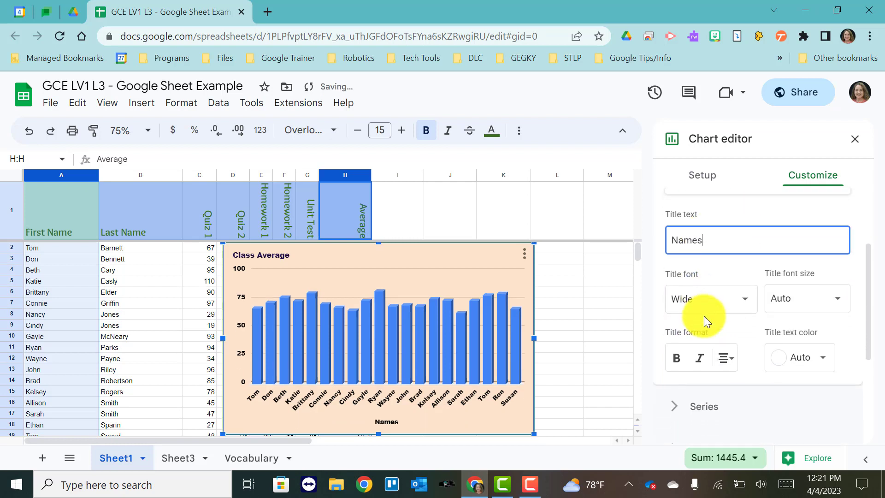
scroll(706, 316, "up", 2)
scroll(716, 294, "up", 1)
left_click(780, 291)
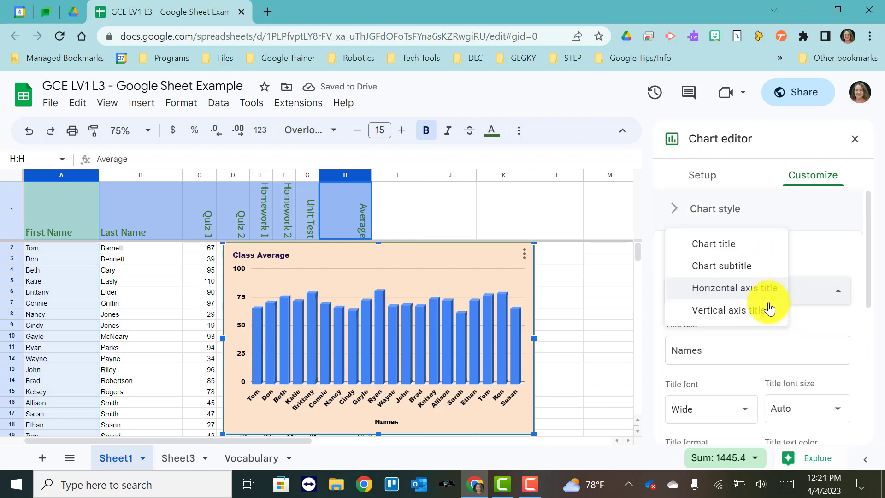
left_click(761, 318)
left_click(705, 349)
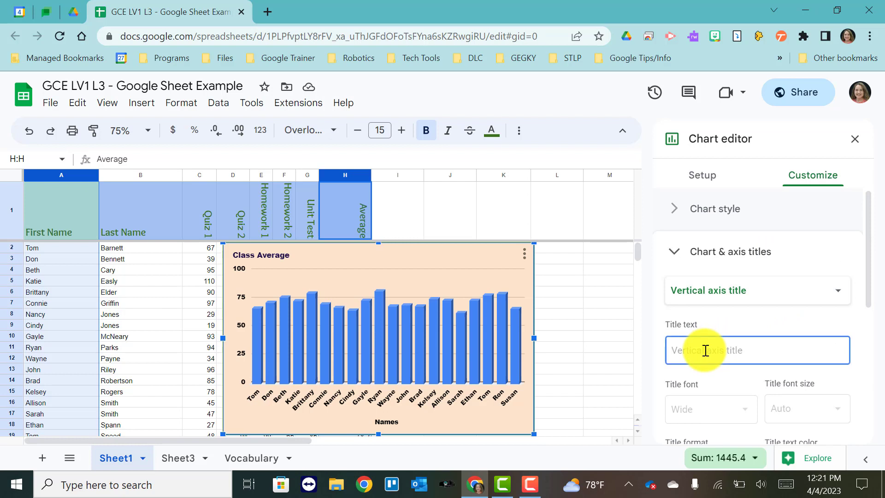
type("Average")
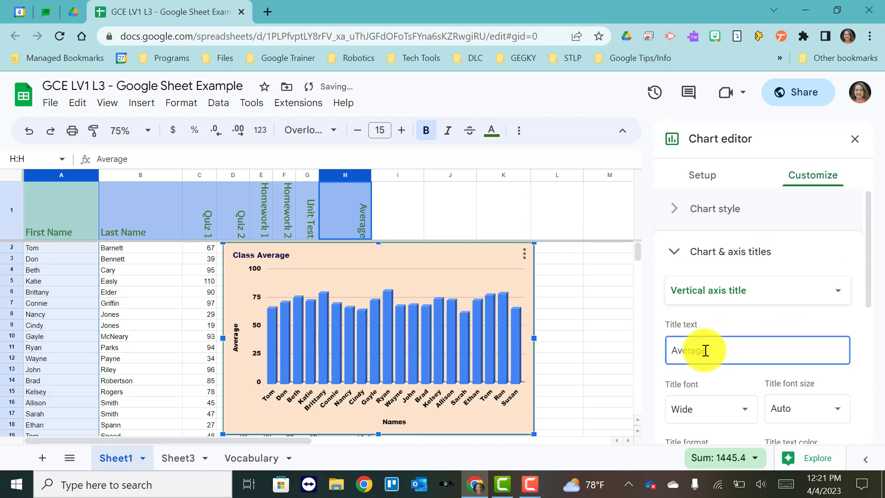
Step: Change the Average series fill color to dark red
scroll(726, 333, "down", 4)
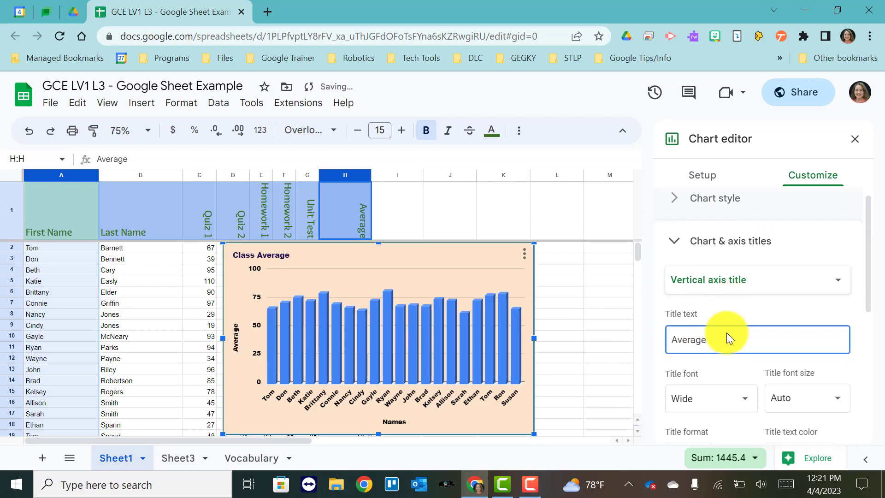
scroll(726, 333, "down", 2)
left_click(705, 316)
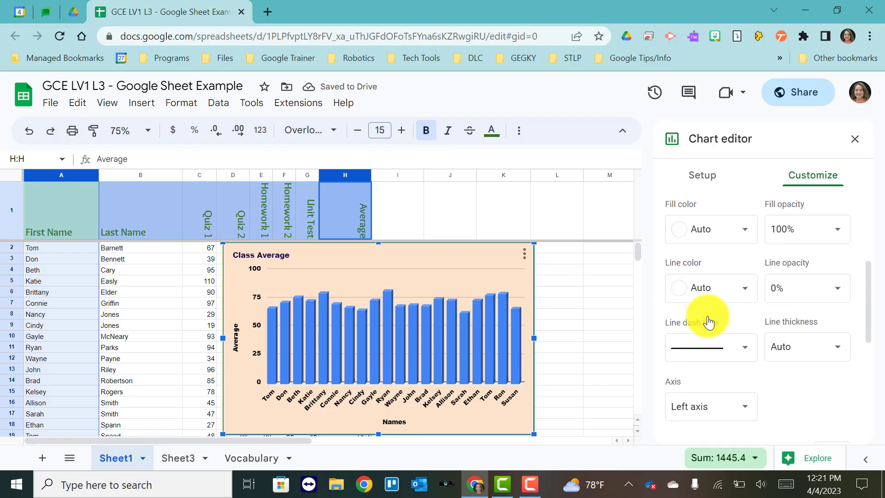
scroll(706, 317, "up", 4)
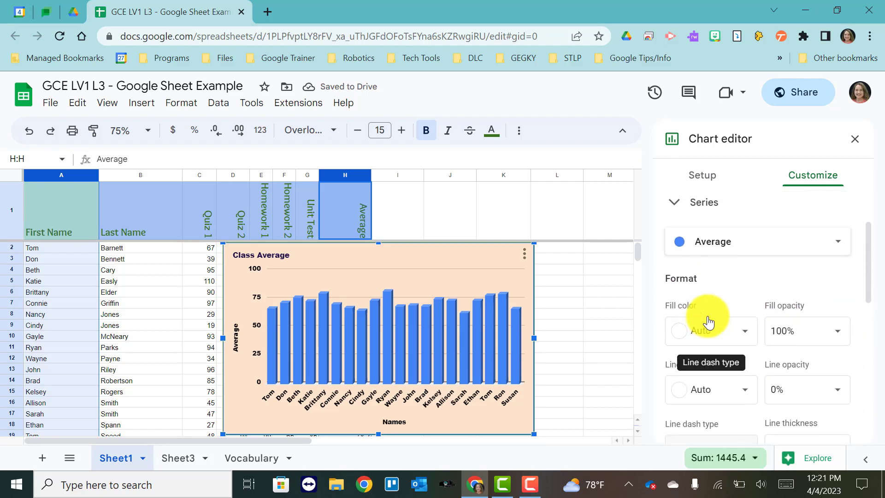
scroll(713, 268, "up", 2)
scroll(713, 268, "down", 1)
left_click(715, 273)
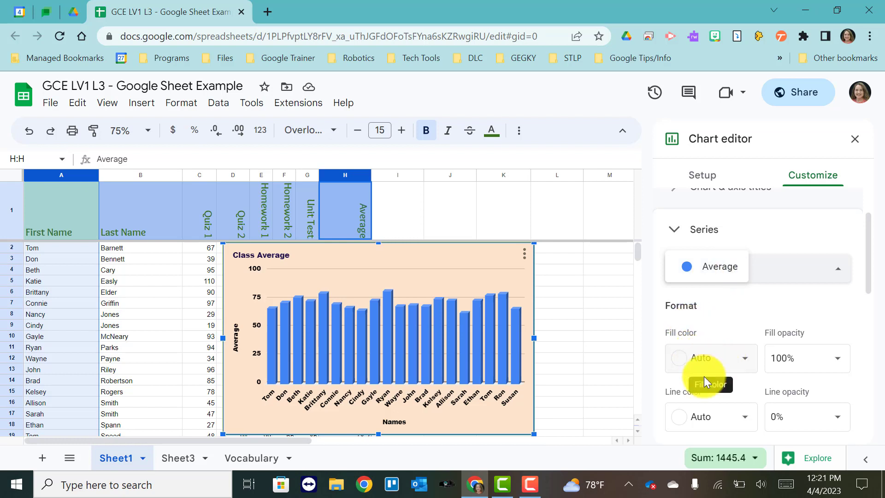
left_click(712, 356)
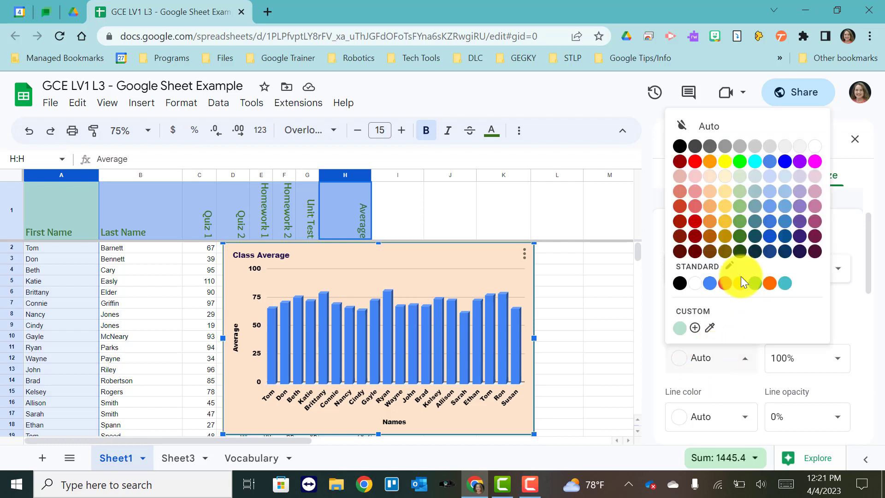
left_click(695, 221)
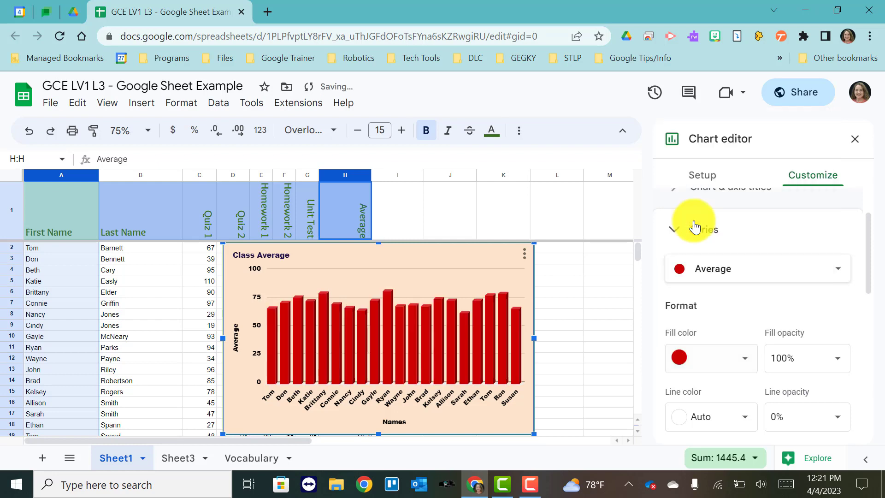
Step: Turn on data labels for the Average series bars
scroll(708, 295, "down", 3)
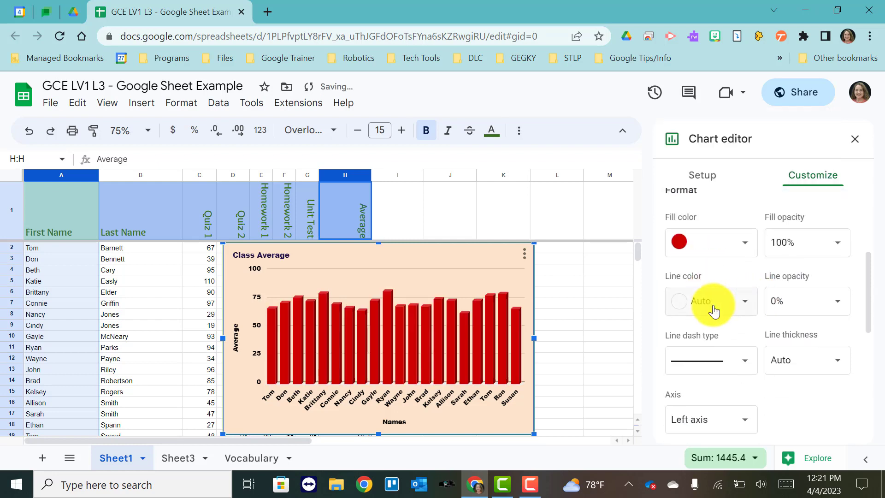
scroll(714, 309, "down", 3)
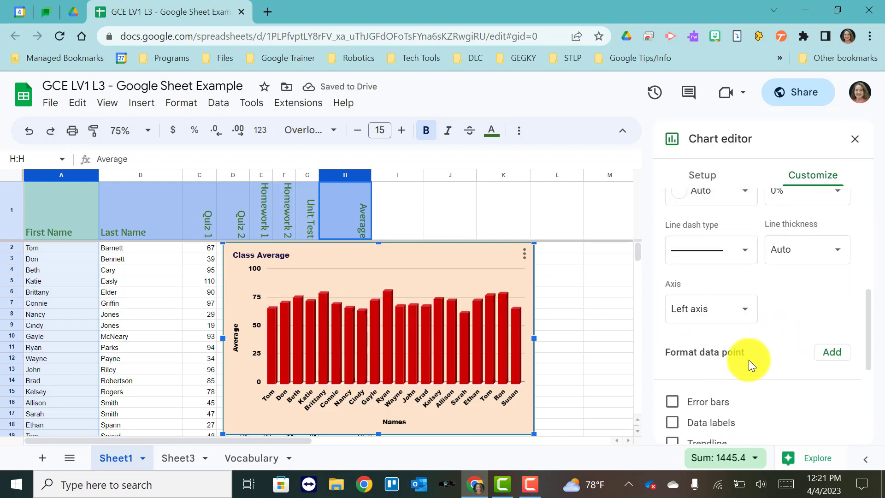
scroll(748, 360, "down", 3)
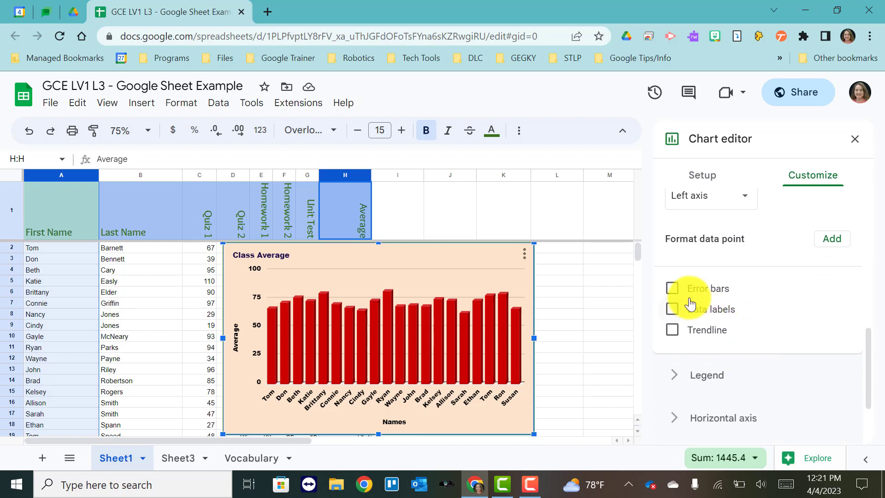
left_click(673, 290)
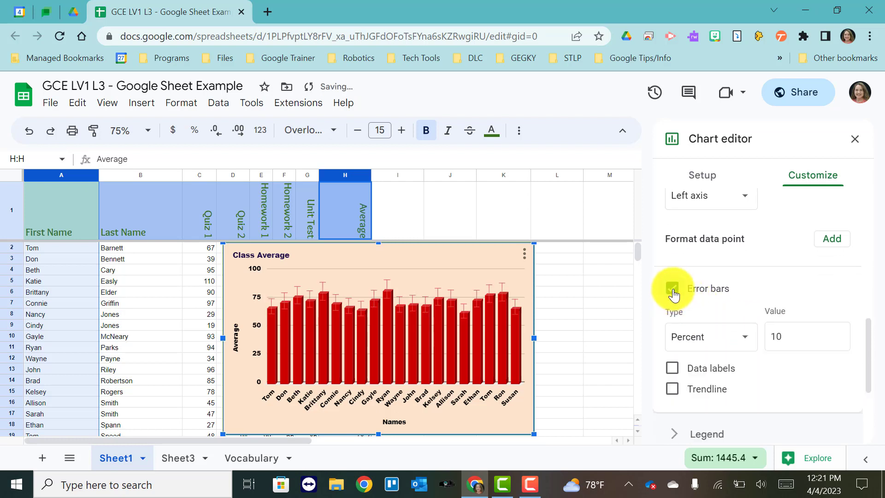
left_click(673, 291)
left_click(673, 309)
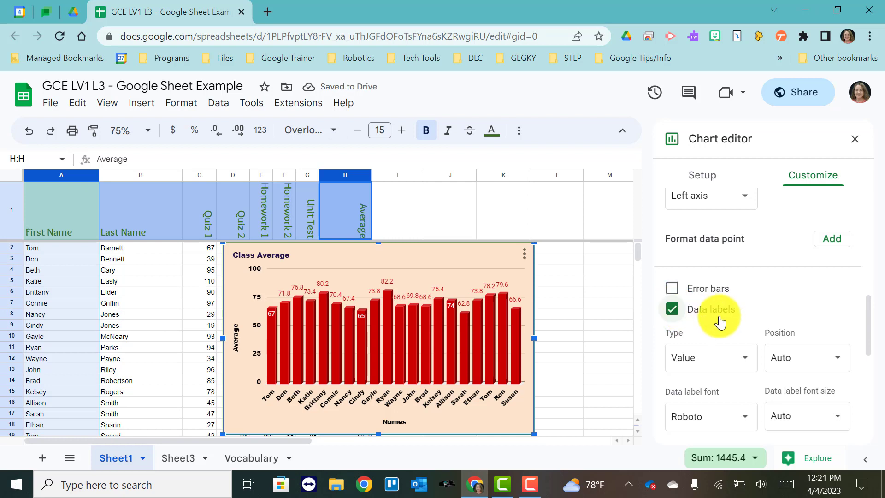
Step: Show the chart legend at the Top position
scroll(720, 320, "down", 5)
scroll(719, 321, "down", 1)
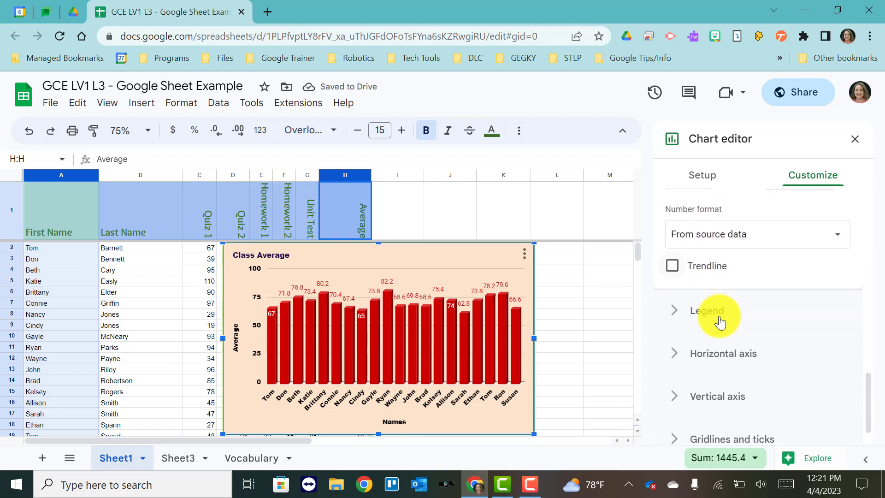
left_click(703, 307)
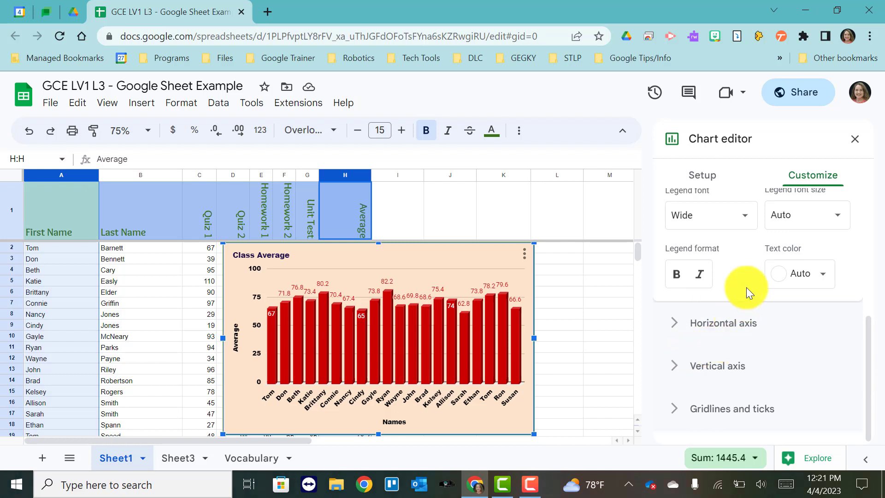
scroll(721, 322, "up", 3)
left_click(730, 284)
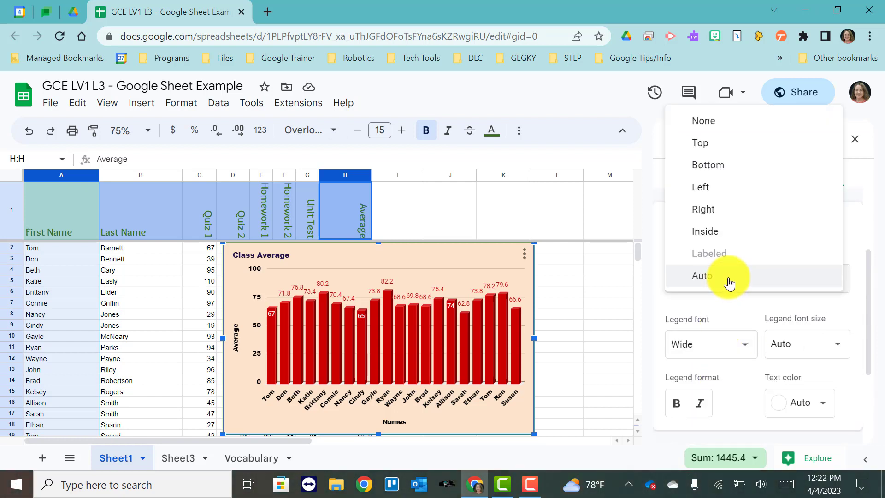
left_click(712, 143)
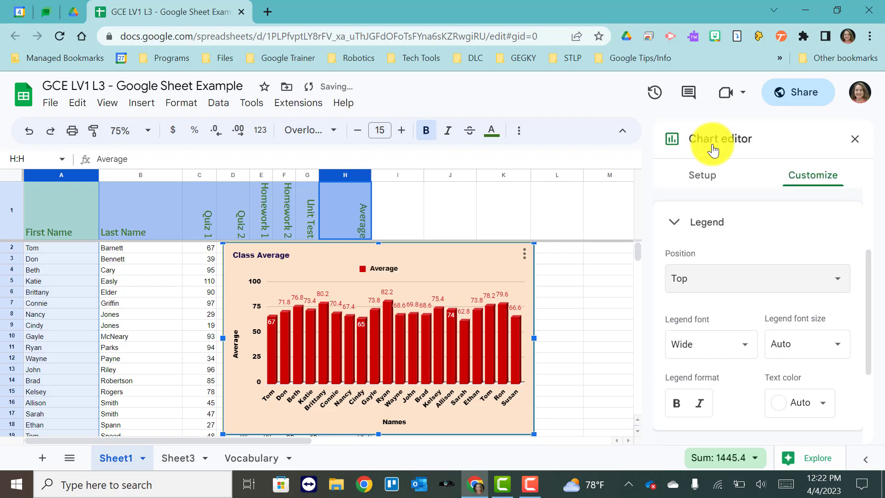
scroll(699, 251, "up", 2)
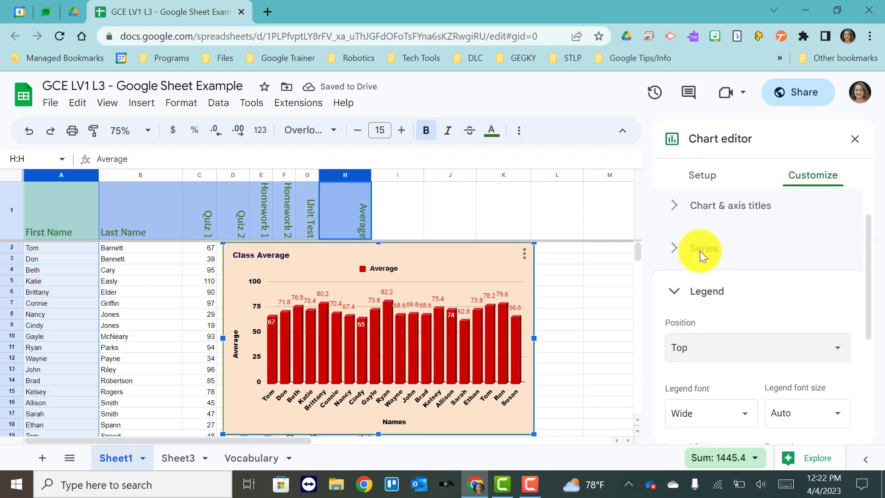
Step: Set the chart legend position to None
scroll(700, 251, "down", 2)
left_click(700, 253)
left_click(702, 229)
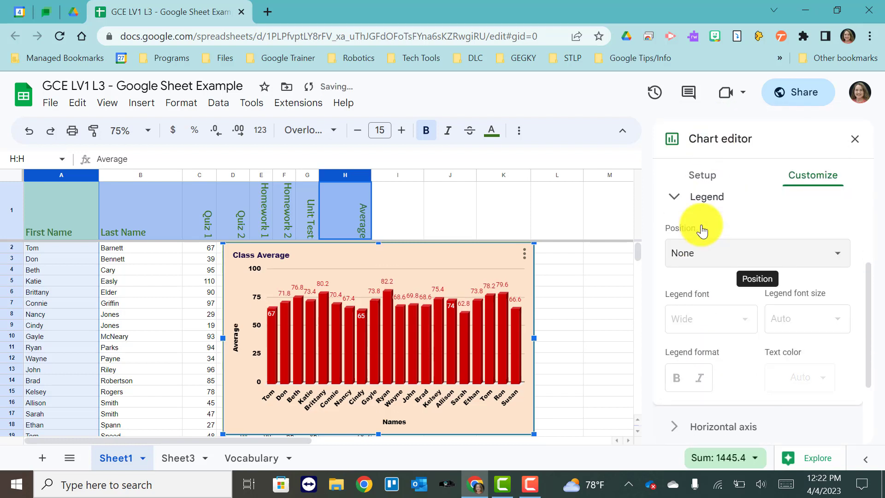
Step: Review the horizontal axis and gridlines and ticks options, then close the chart editor
scroll(668, 300, "down", 3)
left_click(672, 328)
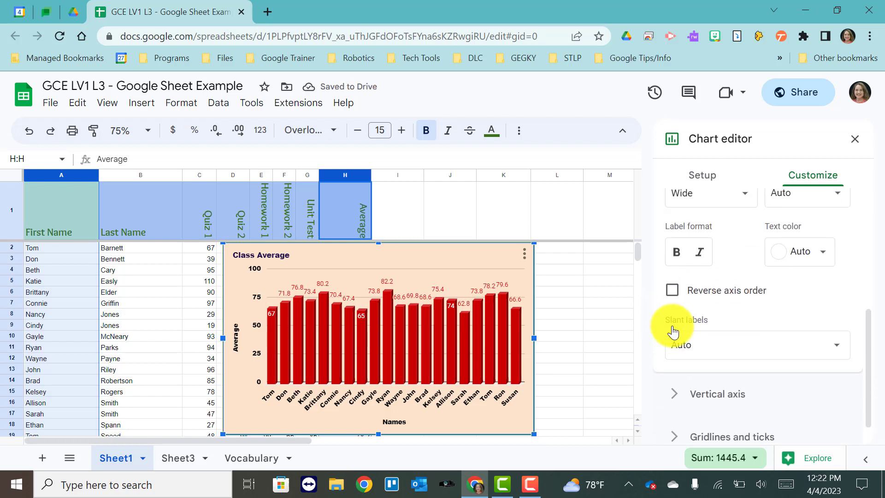
scroll(718, 327, "up", 1)
scroll(718, 328, "down", 2)
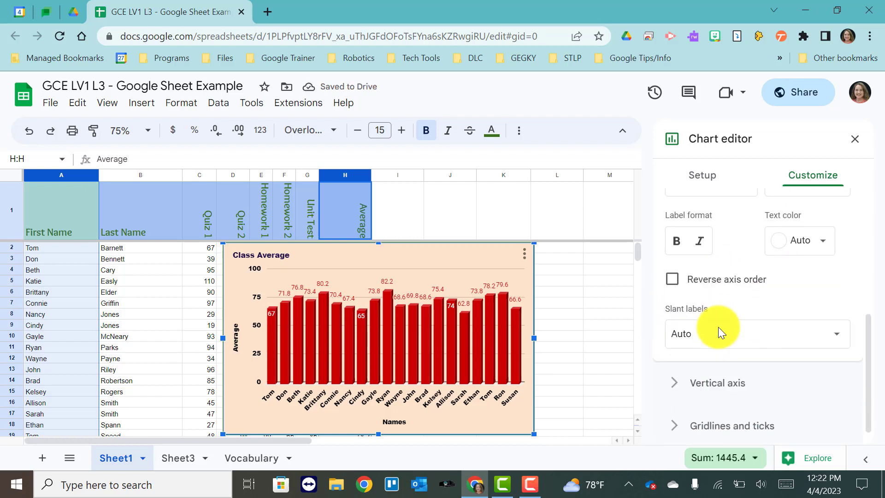
scroll(718, 327, "down", 1)
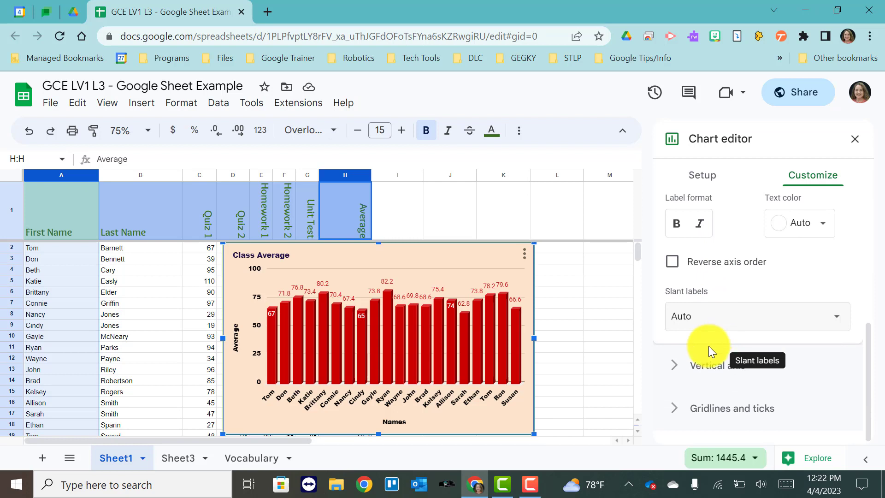
left_click(681, 411)
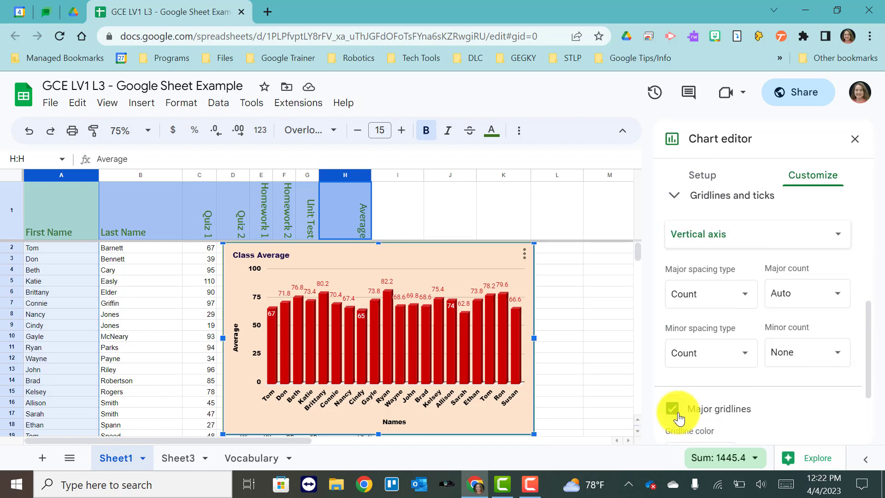
scroll(684, 352, "up", 2)
scroll(690, 356, "down", 1)
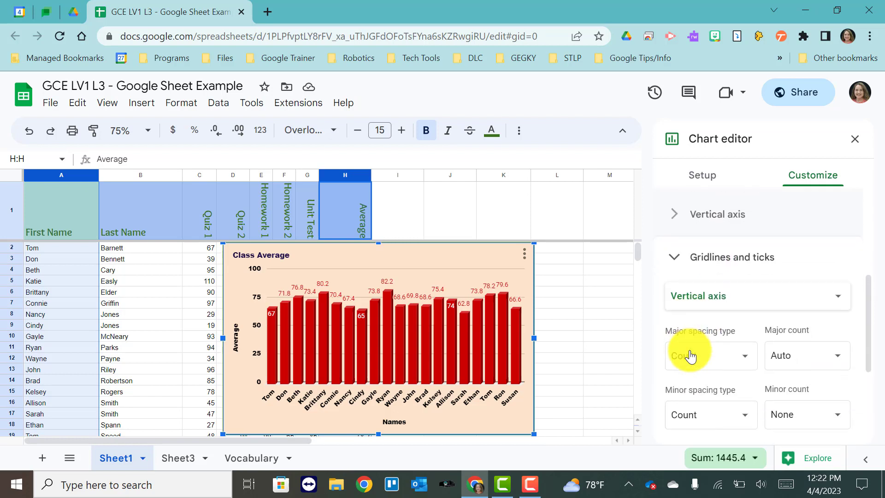
scroll(690, 357, "down", 1)
scroll(690, 356, "down", 3)
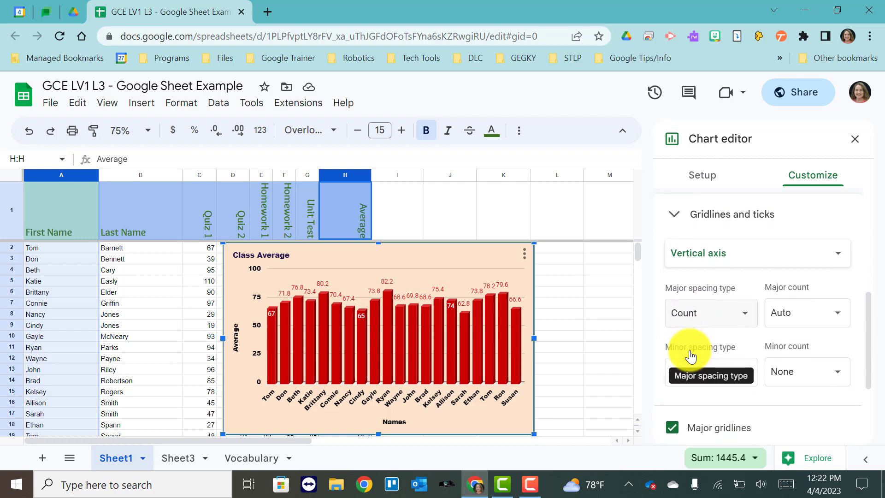
scroll(690, 357, "down", 3)
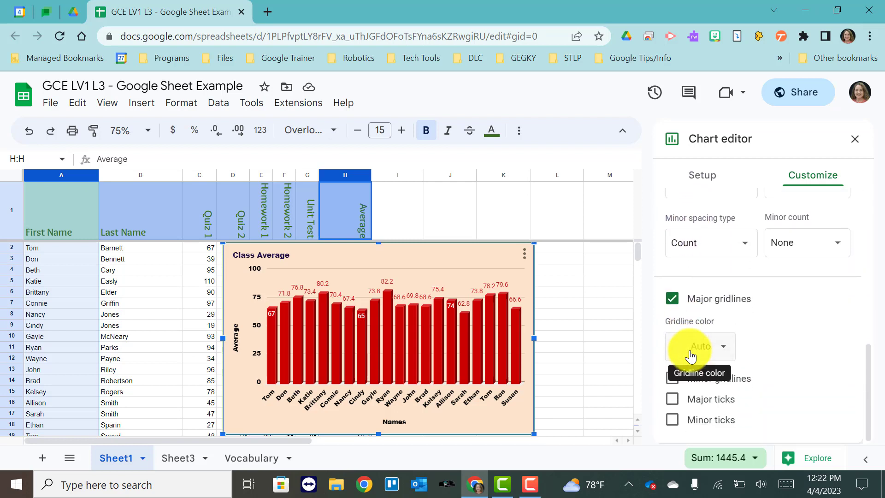
left_click(853, 143)
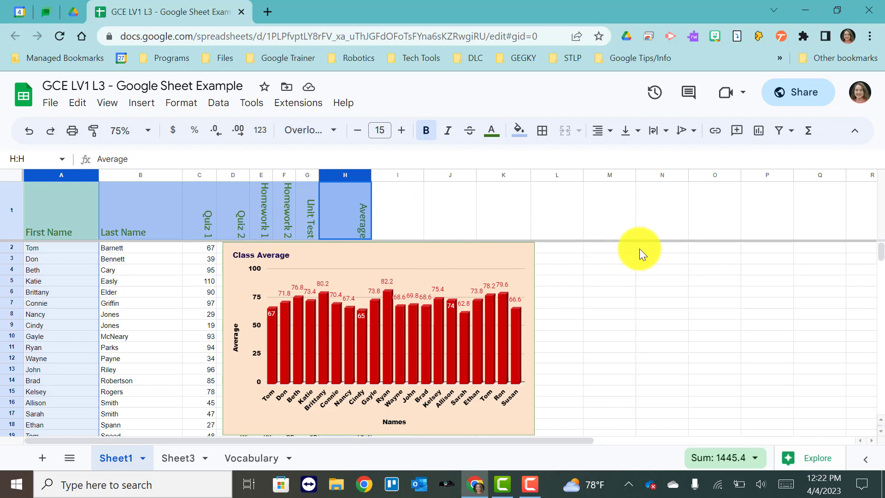
Step: Move the chart to the right of the data, over columns I through O
left_click_drag(496, 260, 682, 251)
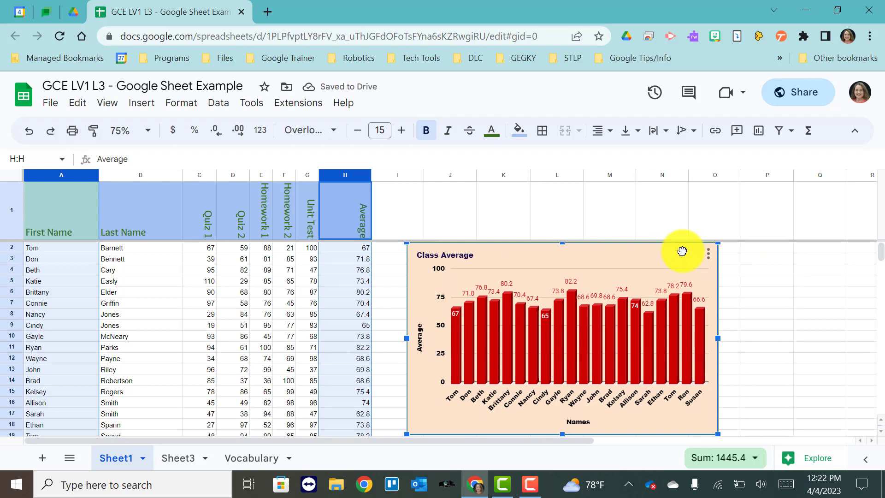
left_click(792, 280)
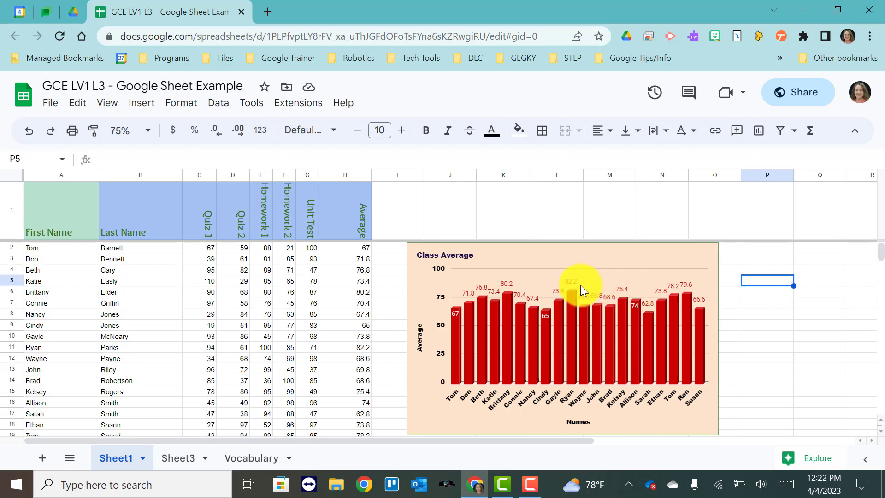
Step: Move the chart to its own sheet
left_click(603, 258)
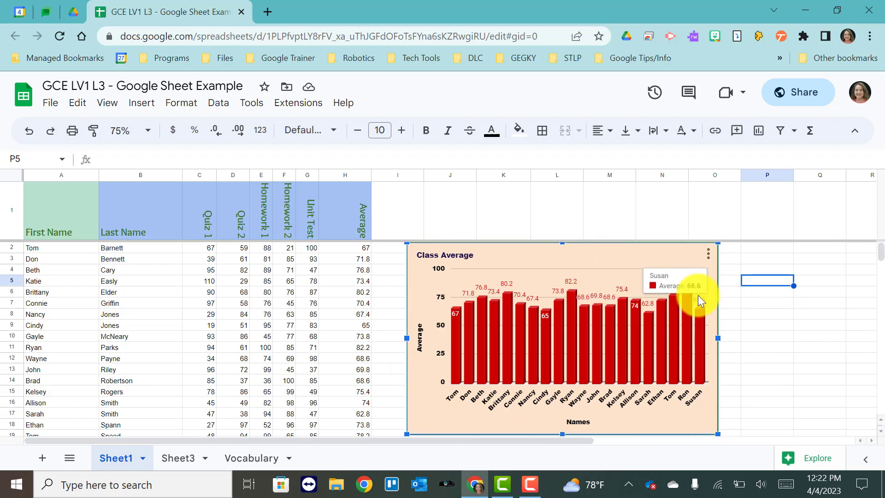
left_click(708, 261)
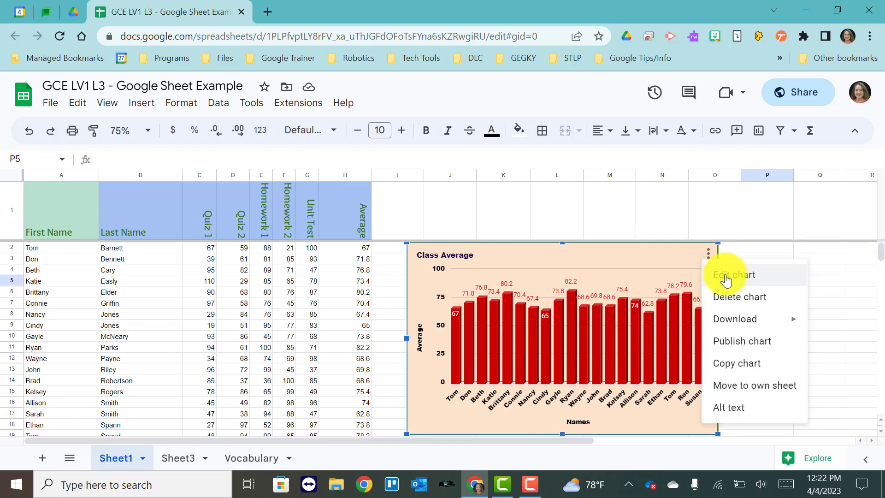
mouse_move(727, 324)
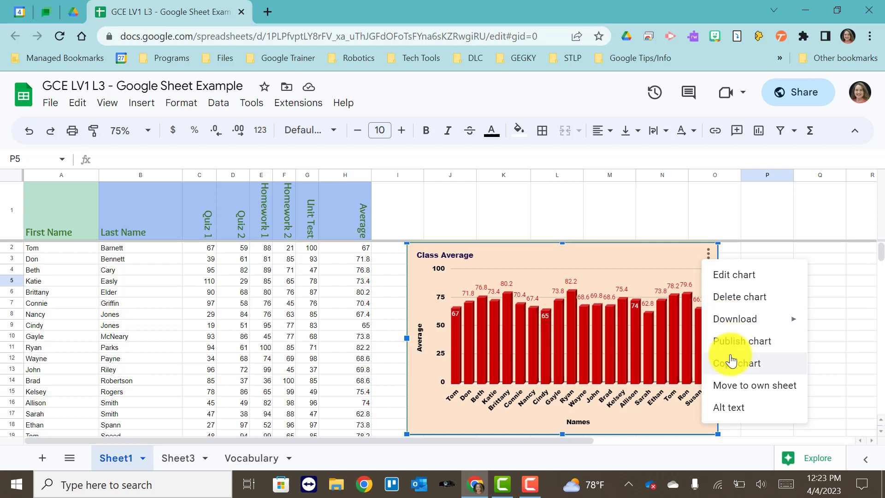
left_click(726, 386)
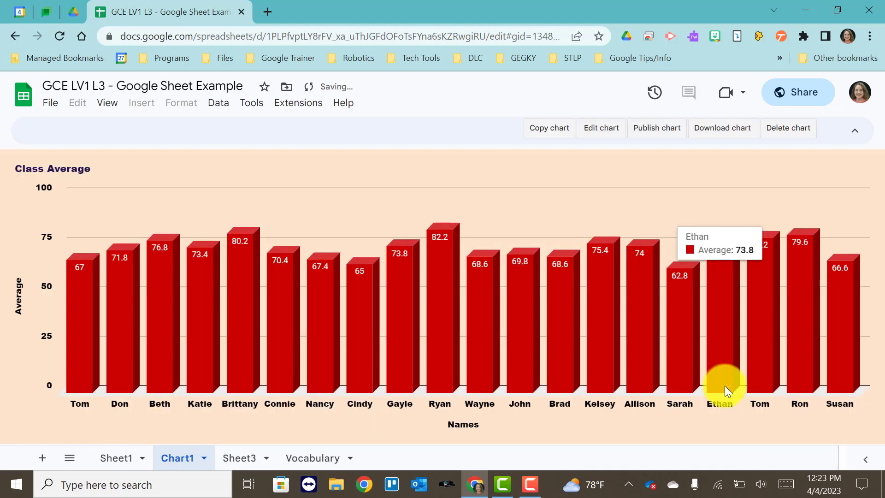
Step: Rename the chart sheet as Averages
double_click(173, 459)
type("Av")
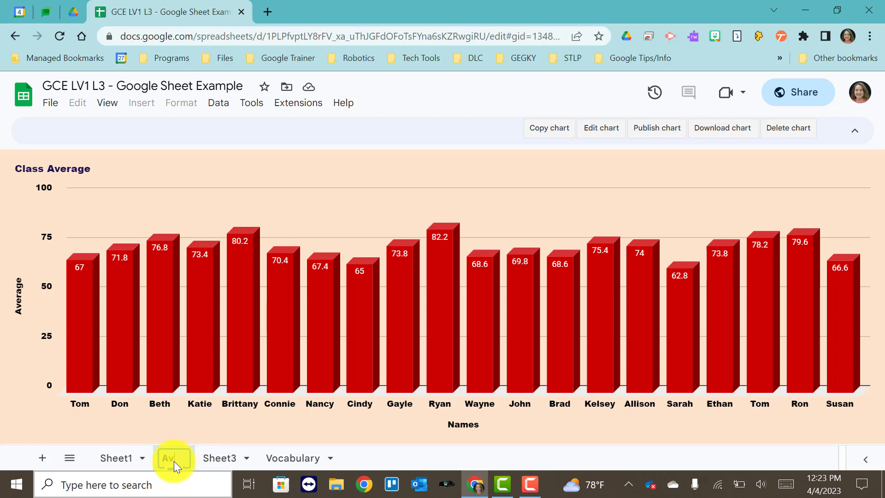
type("erages")
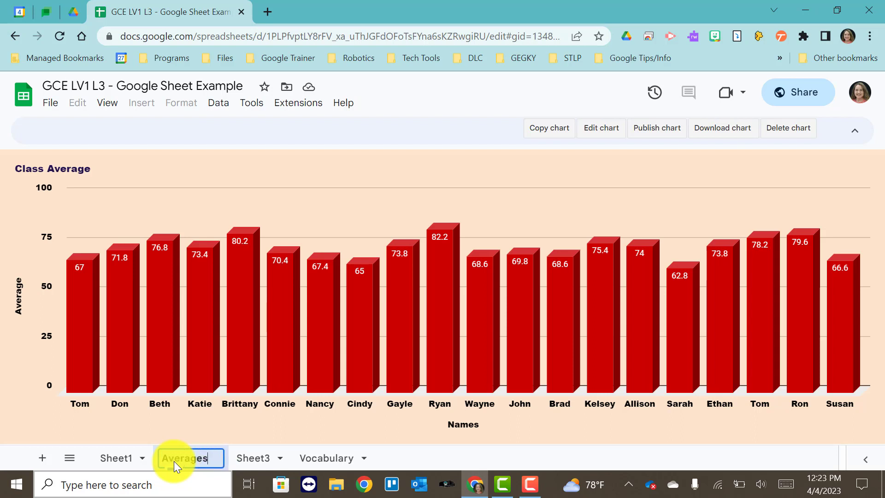
left_click(410, 460)
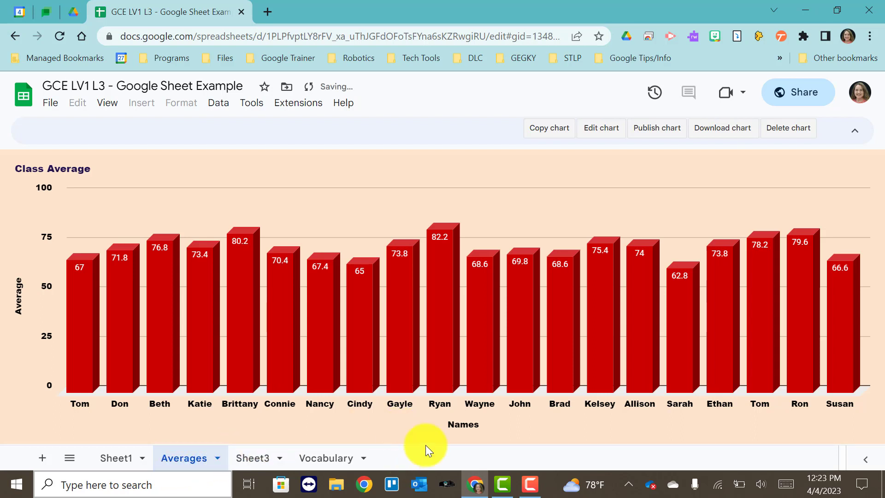
Step: On Sheet1, set Tom's Quiz 1, Quiz 2, Homework 1 and Homework 2 scores to 96, 89, 100 and 98
mouse_move(811, 258)
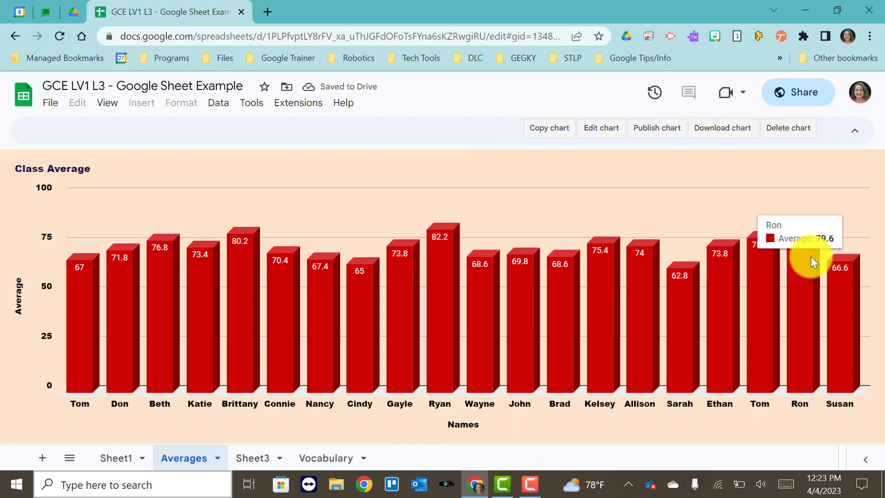
mouse_move(253, 243)
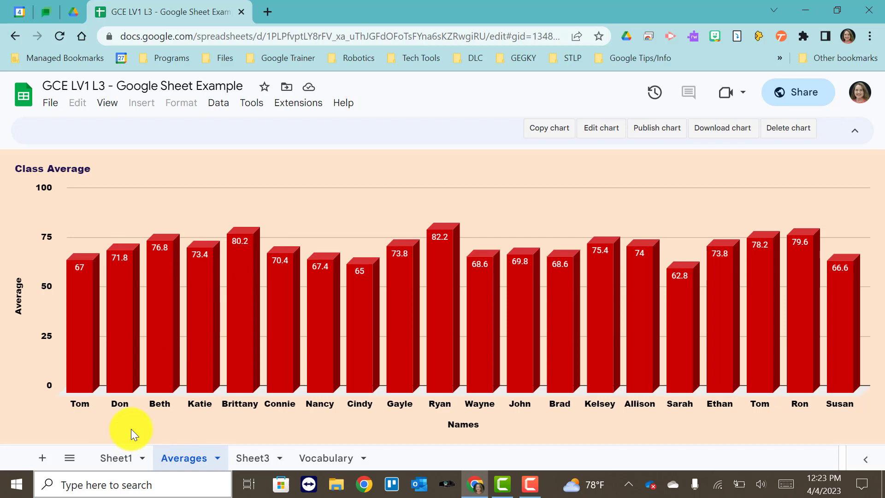
left_click(118, 459)
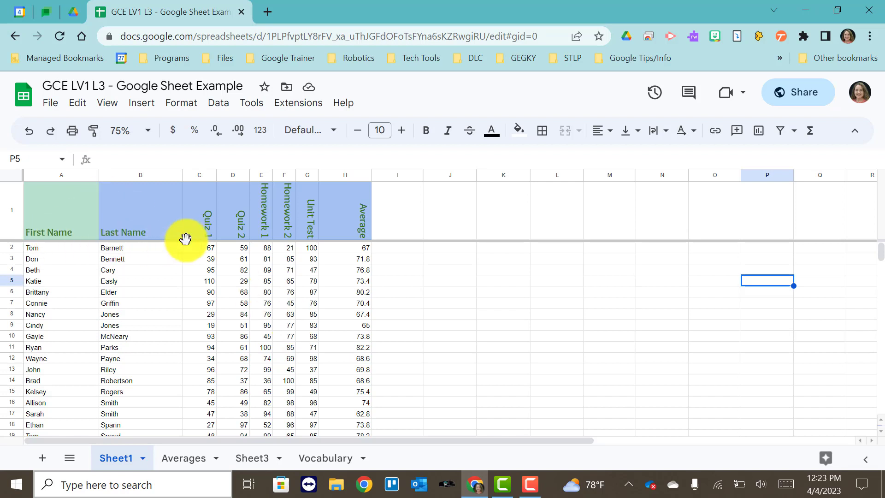
left_click(210, 248)
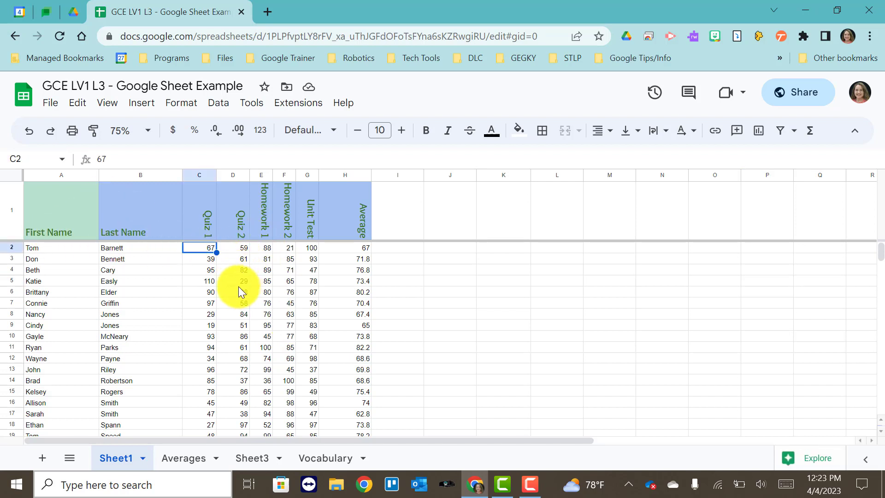
type("96")
key("Tab")
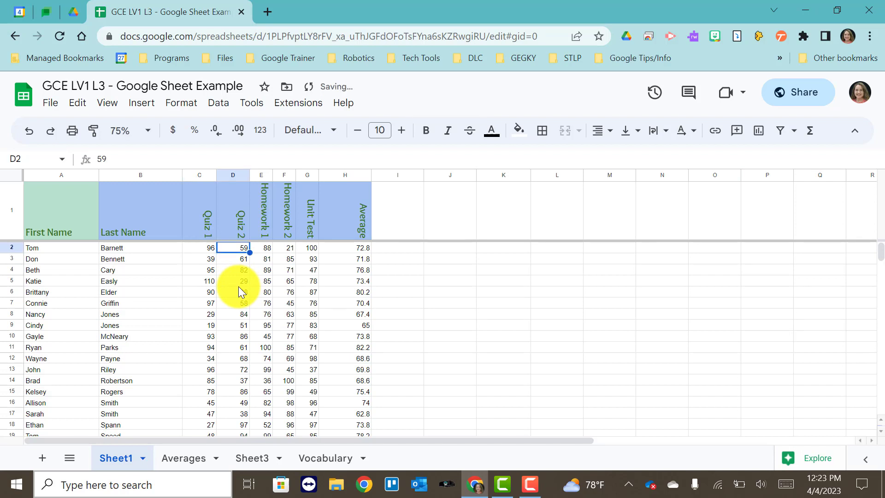
type("89")
key("Tab")
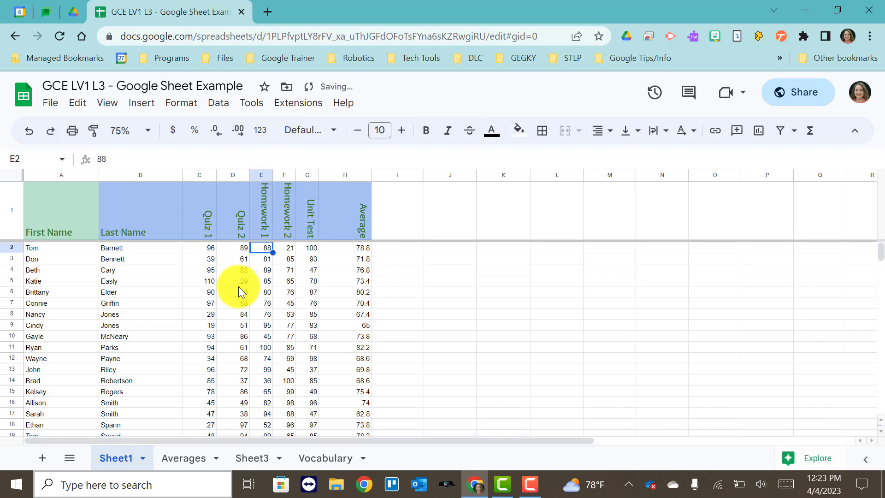
type("100")
key("Tab")
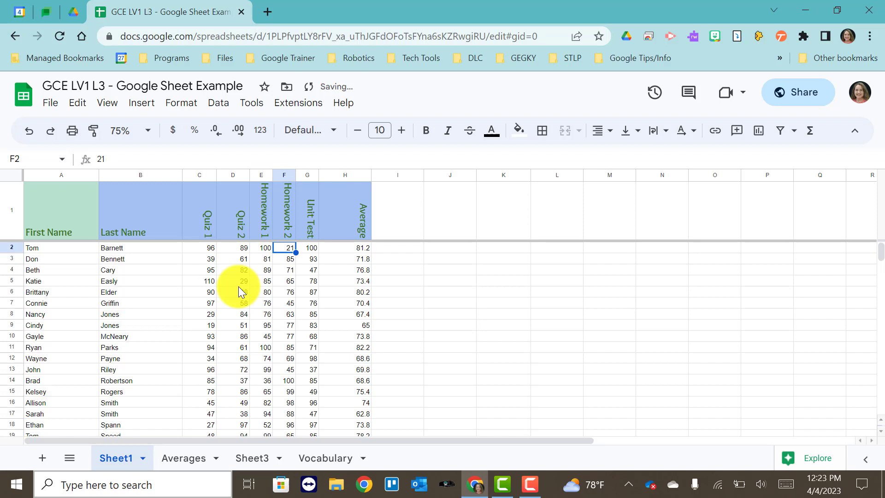
type("98")
key("Tab")
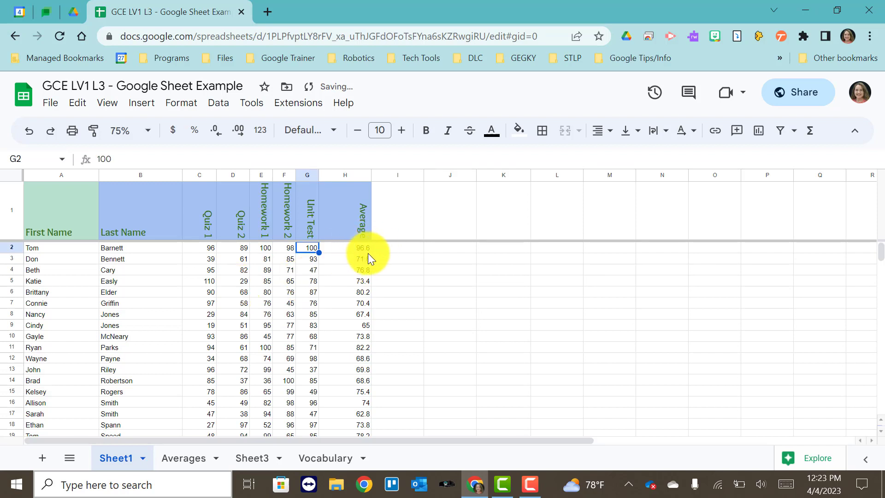
Step: Return to the Averages sheet to view the updated chart
left_click(183, 460)
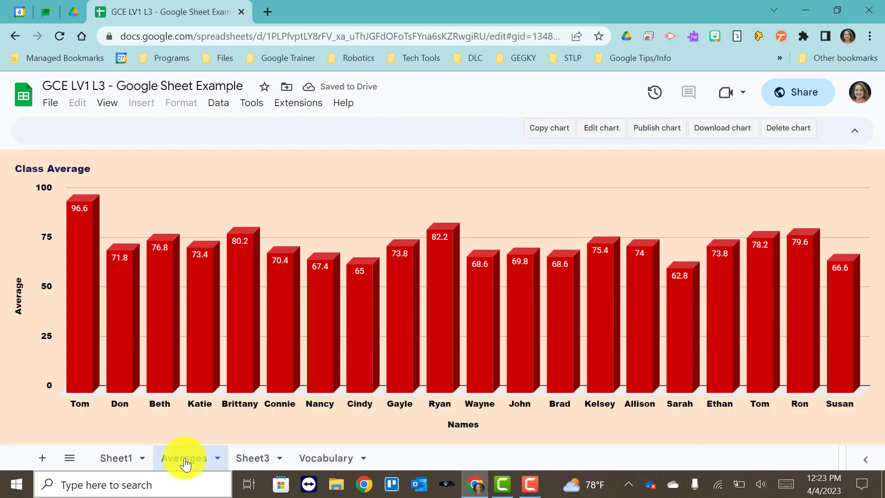
mouse_move(76, 310)
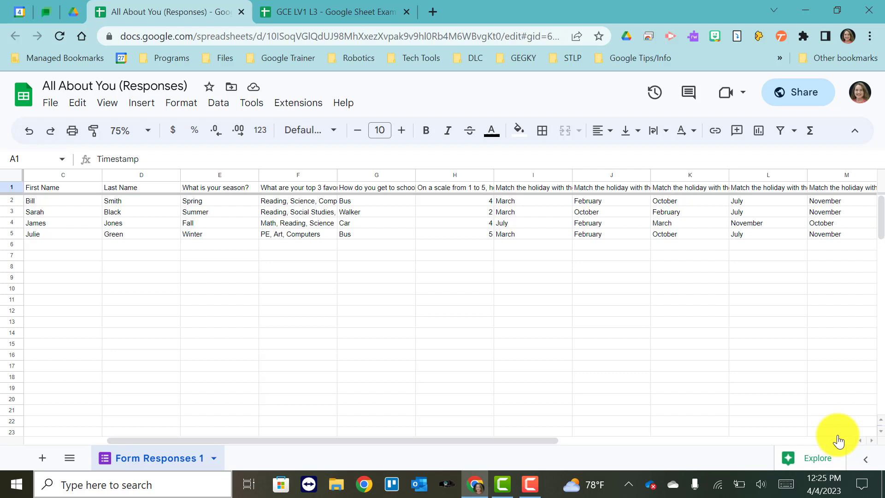
Step: In the All About You (Responses) spreadsheet, insert a chart and move it below the response rows
left_click(759, 135)
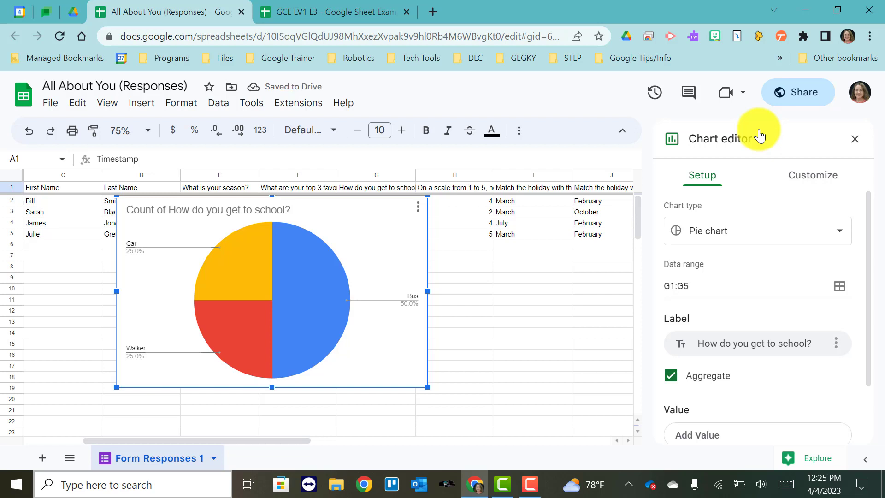
left_click_drag(371, 220, 474, 283)
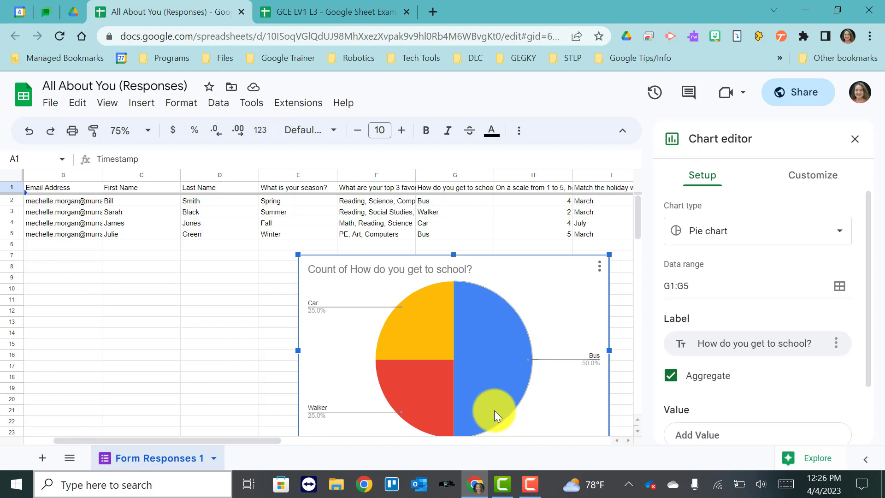
Step: Try the column chart and then the line chart types for the new chart
left_click(833, 238)
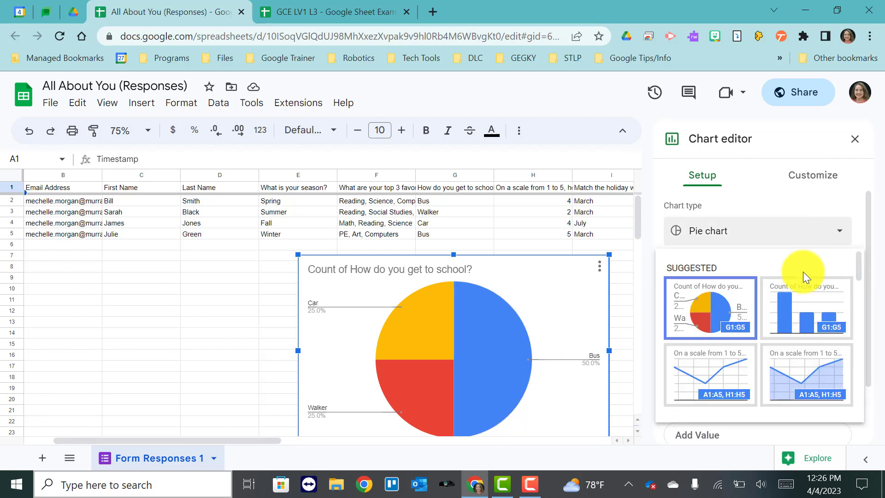
left_click(793, 305)
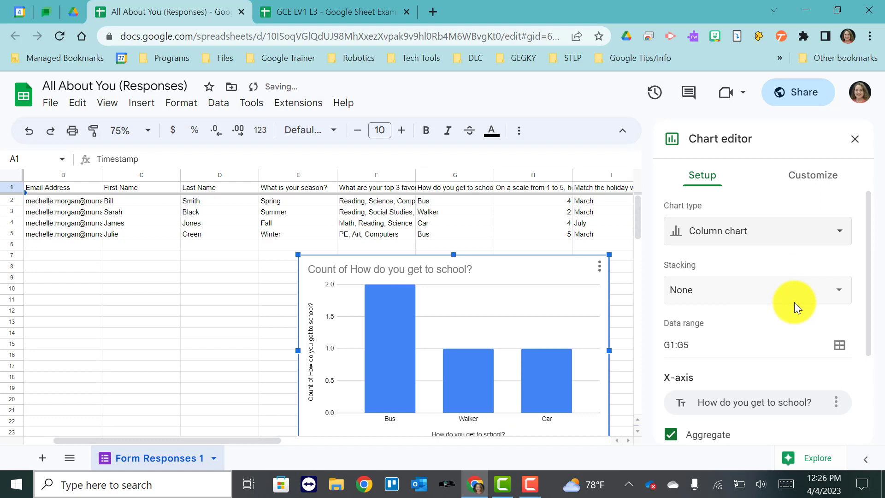
left_click(816, 240)
left_click(731, 368)
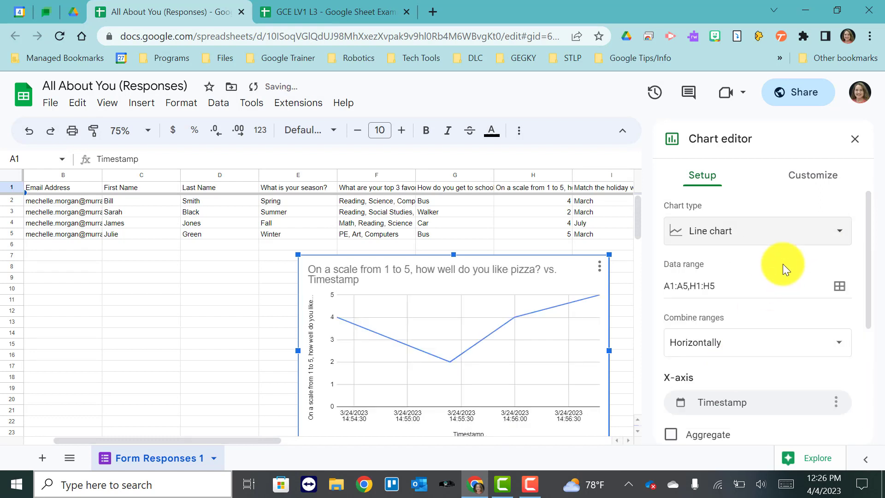
Step: Change the chart to a pie chart of the pizza ratings labelled by first name
left_click(782, 238)
left_click(727, 296)
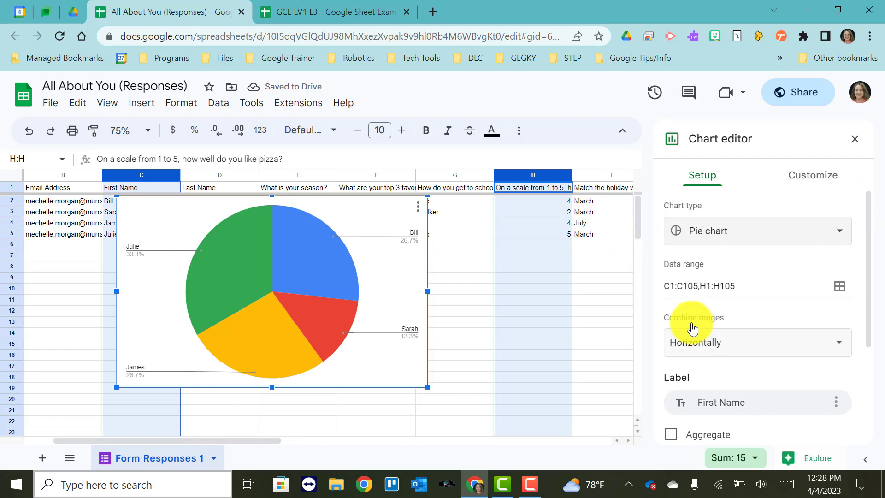
Step: Switch back to the GCE LV1 L3 - Google Sheet Example tab
left_click(340, 21)
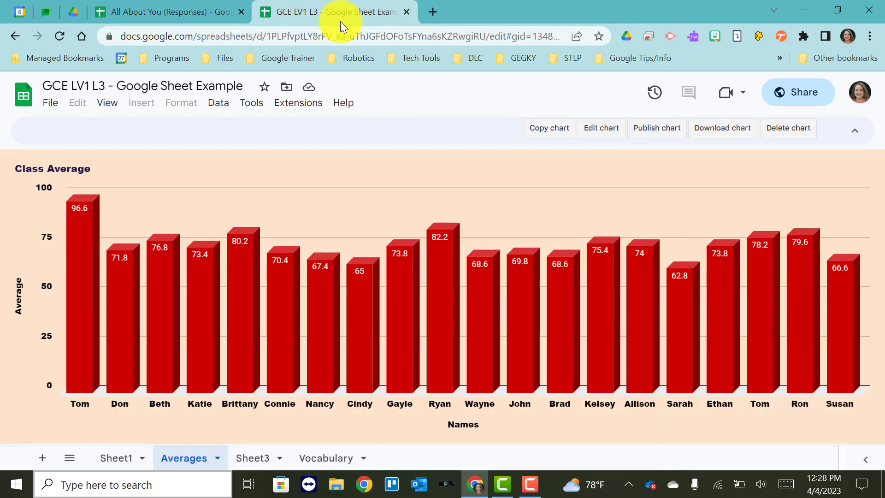
Step: Return to Sheet1 of the Google Sheet Example and open the Explore panel for the student score data
left_click(179, 7)
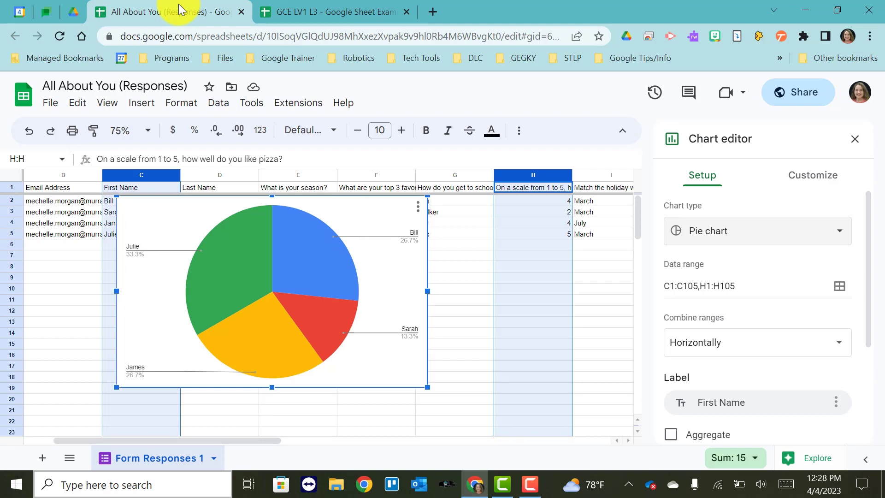
left_click(334, 12)
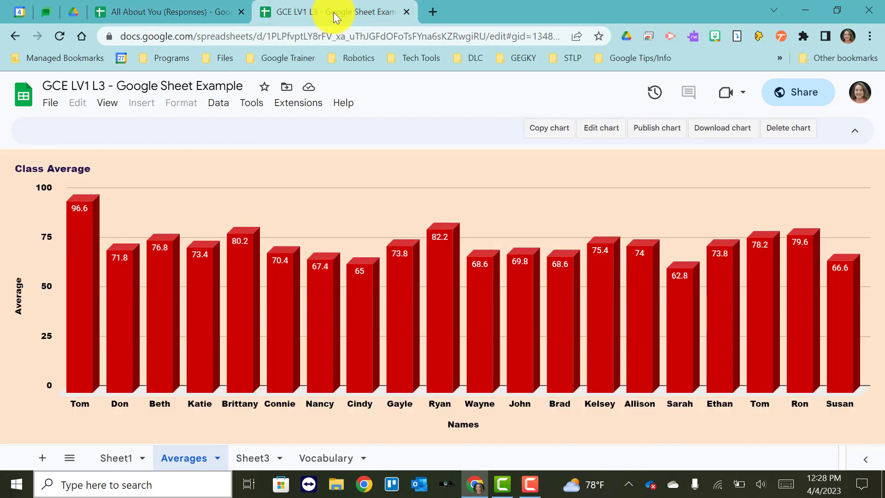
left_click(113, 459)
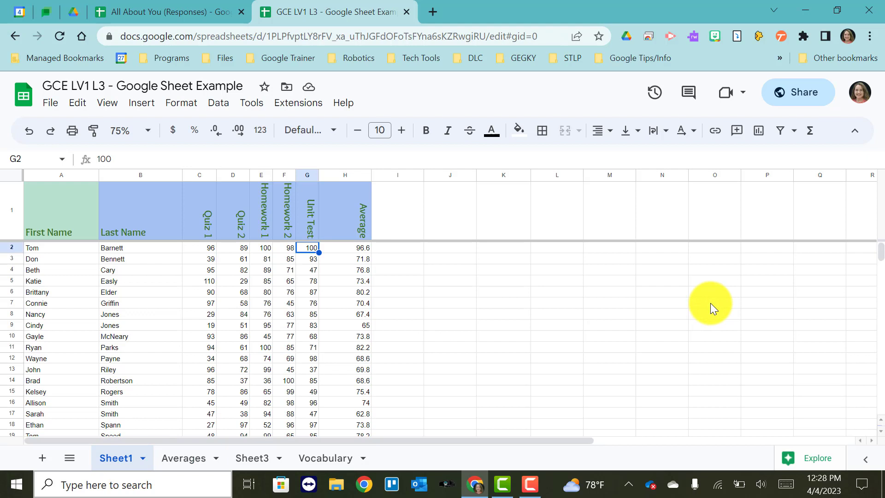
left_click(789, 458)
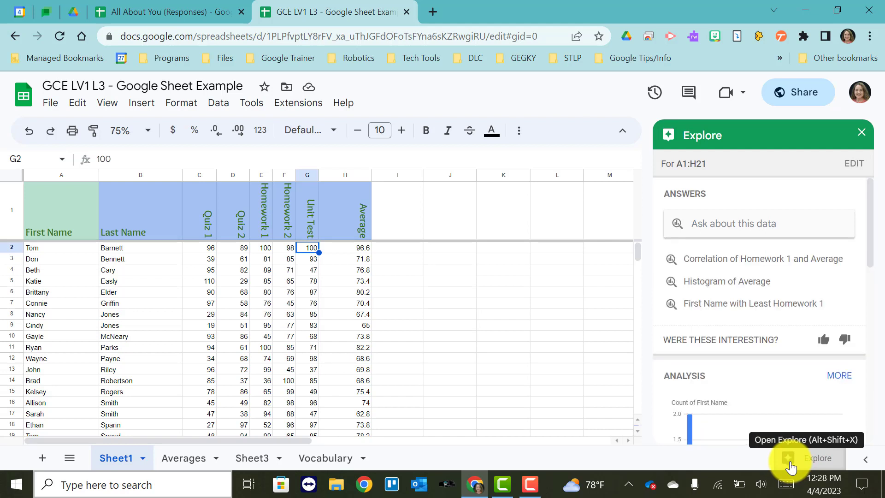
Step: Browse the suggested answers and analysis charts in the Explore panel
scroll(751, 300, "down", 3)
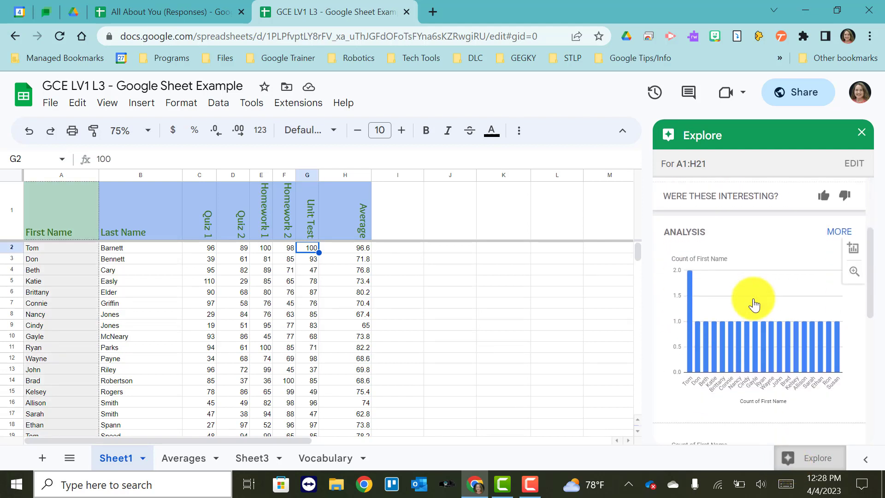
scroll(754, 305, "down", 8)
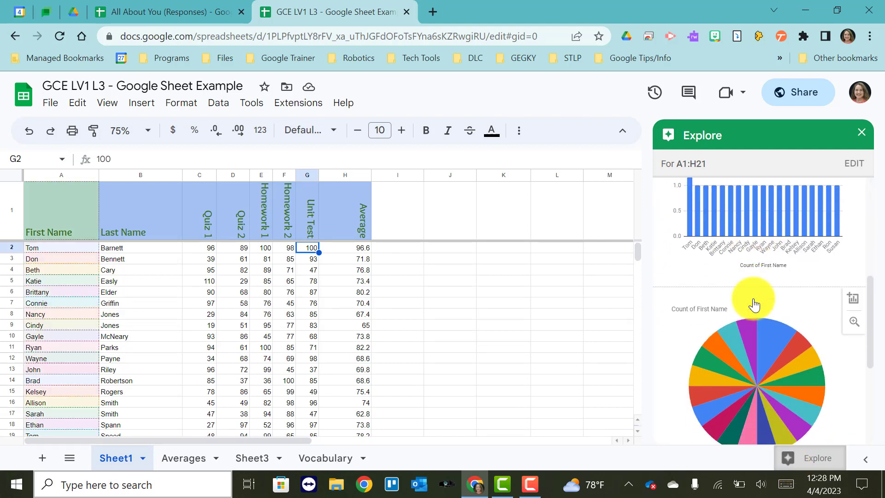
scroll(754, 304, "up", 10)
scroll(754, 305, "up", 2)
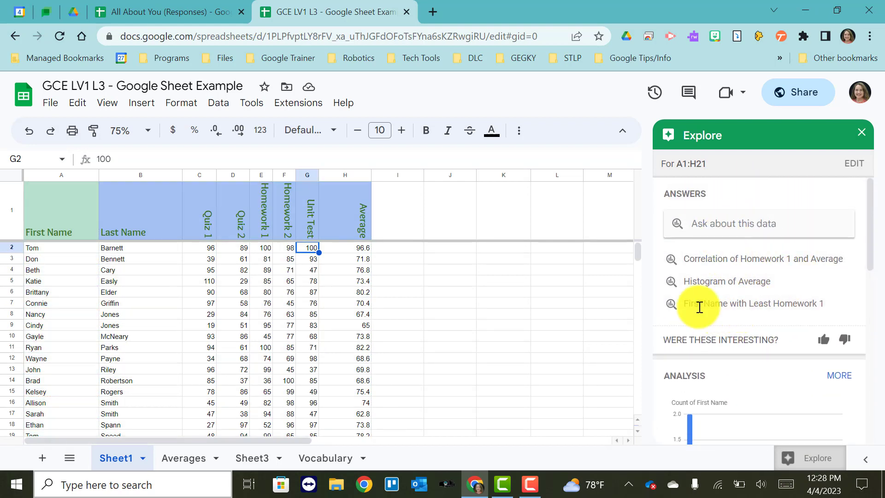
scroll(691, 348, "down", 4)
scroll(693, 350, "down", 6)
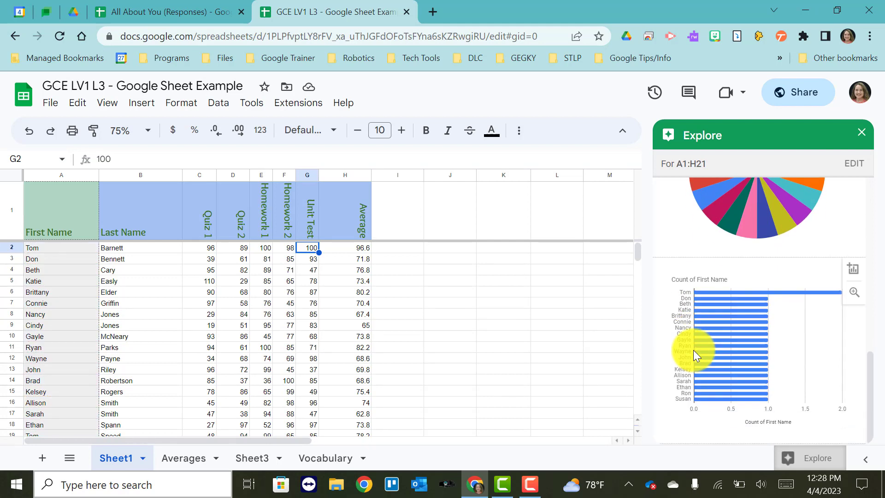
scroll(693, 350, "up", 8)
scroll(693, 350, "up", 3)
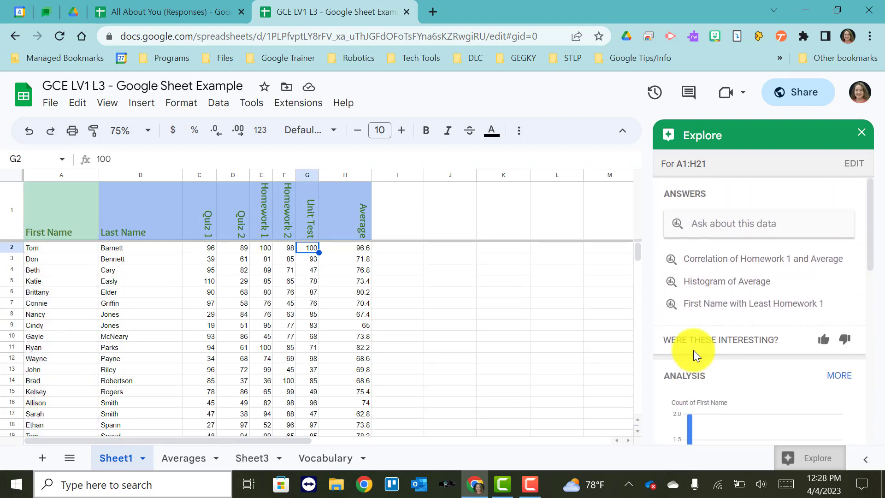
Step: View the Histogram of Average answer in Explore, then go back to the suggestions list
left_click(694, 284)
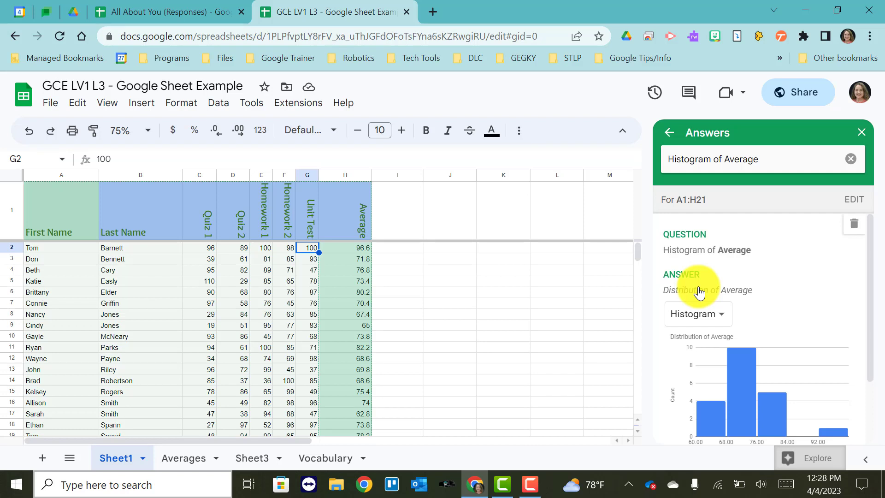
scroll(699, 292, "down", 2)
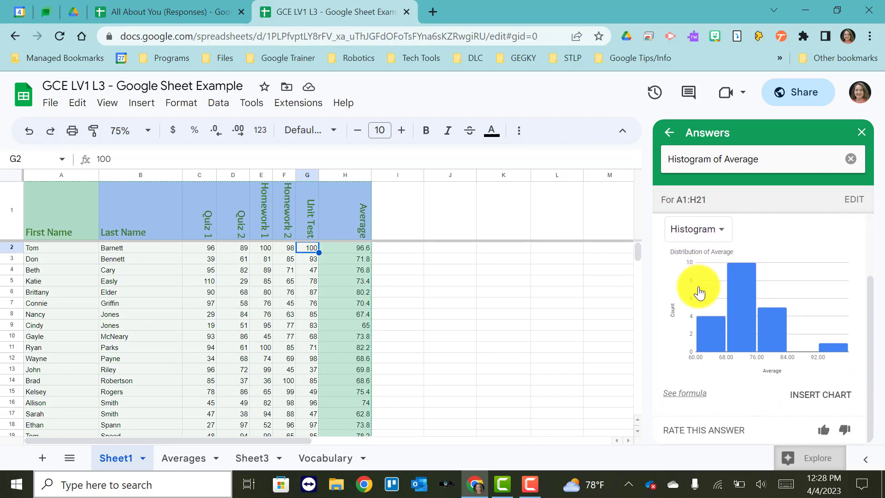
scroll(699, 292, "up", 2)
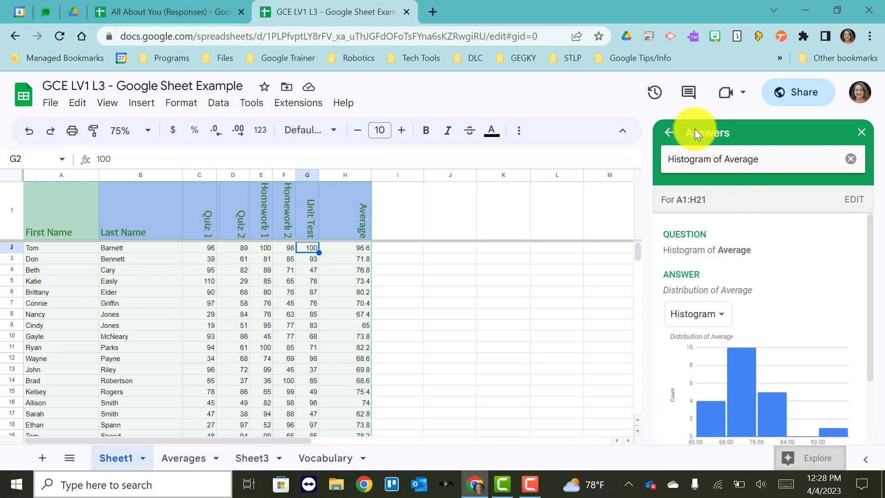
left_click(669, 135)
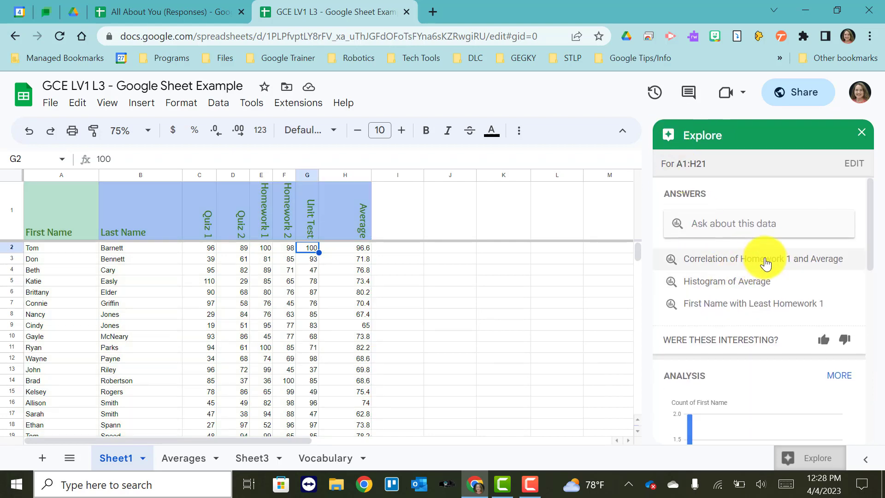
Step: View the First Name with Least Homework 1 answer, then return to the Explore suggestions and analysis charts
left_click(732, 304)
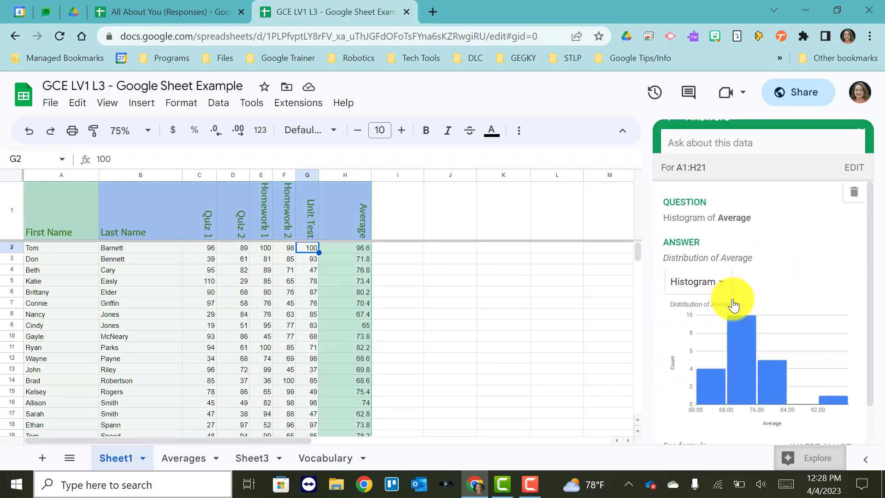
scroll(733, 304, "down", 2)
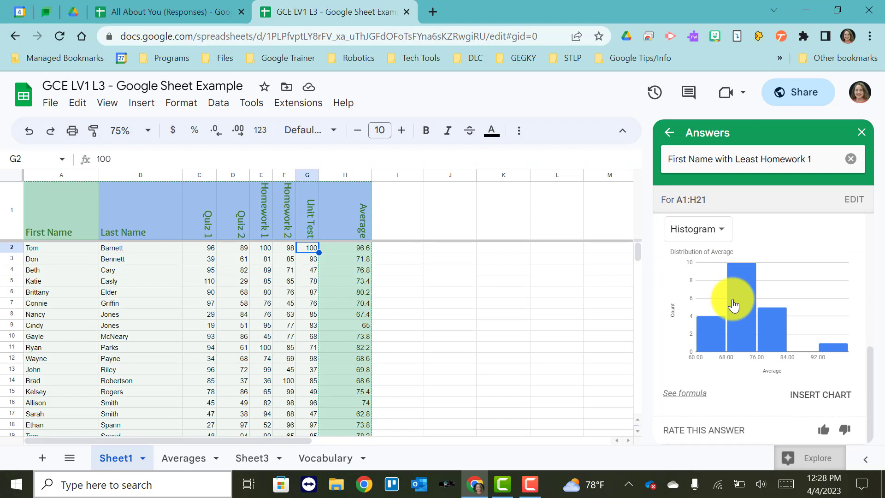
left_click(665, 133)
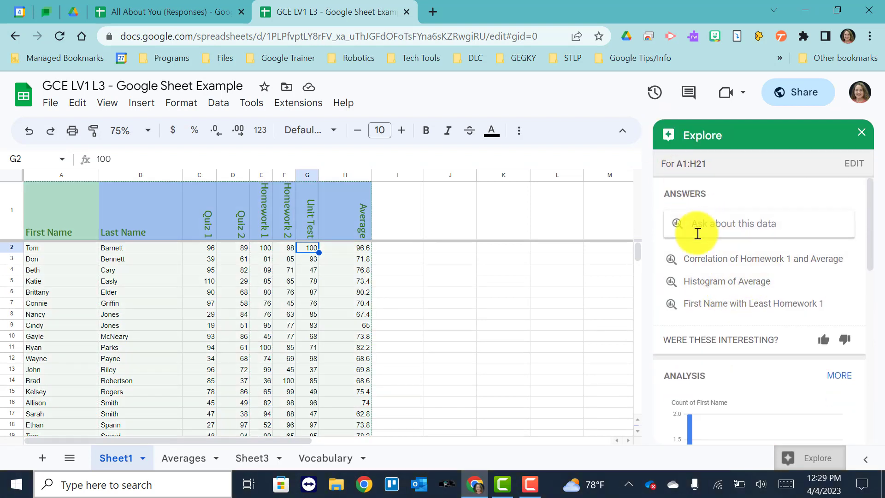
scroll(738, 231, "down", 10)
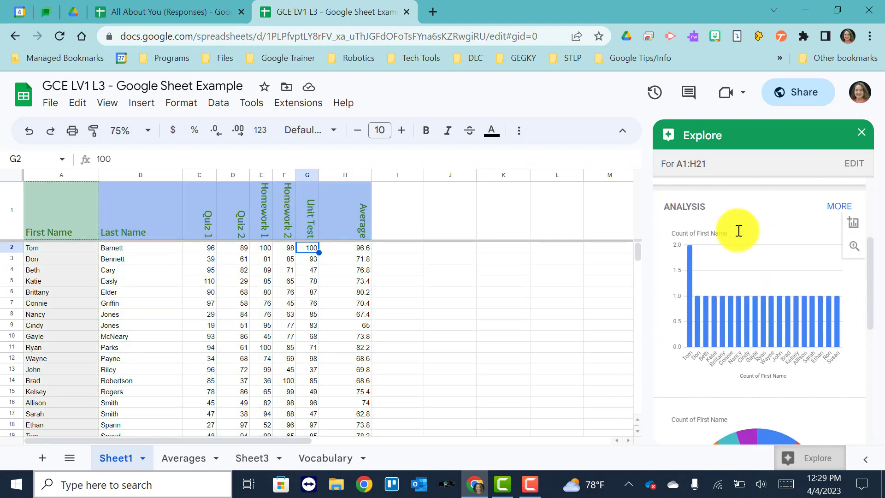